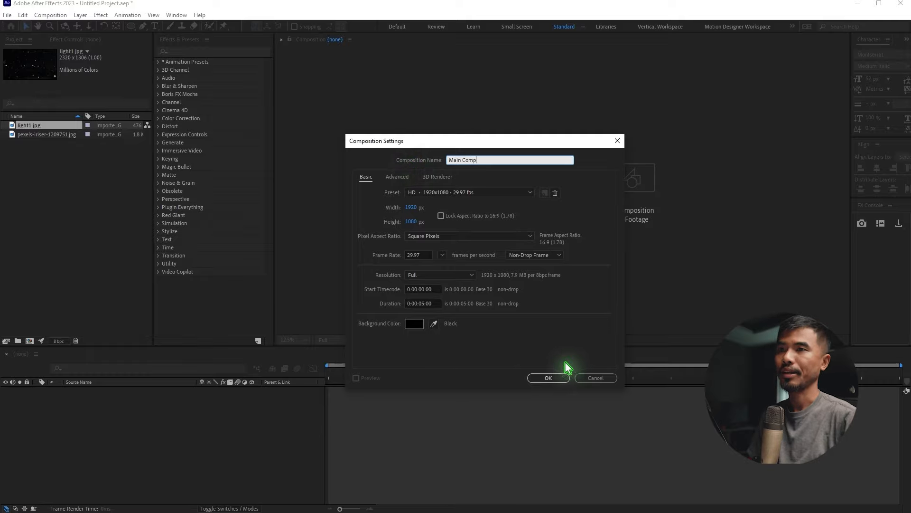
- Create the 1920×1080, 29.97 fps, 5-second composition "Main Comp" and fit it to the viewer
{"action": "left_click", "coordinate": [559, 378]}
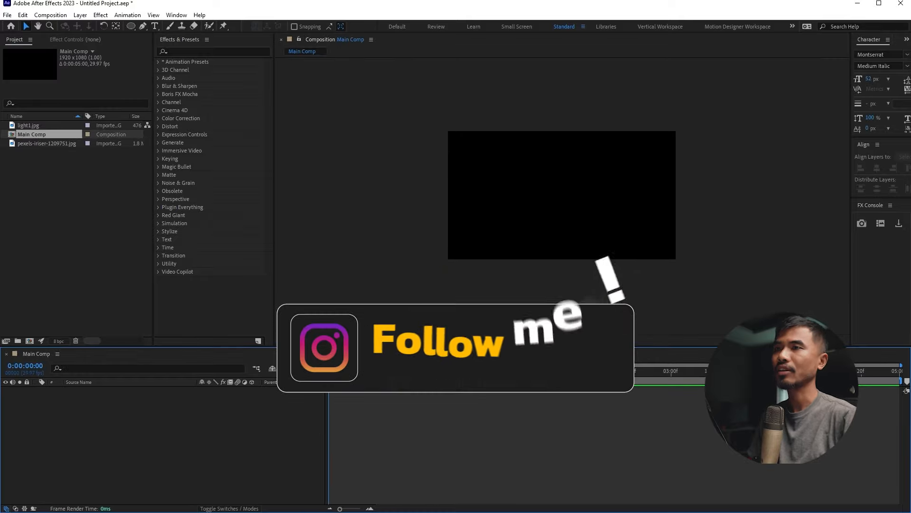
{"action": "left_click", "coordinate": [297, 339]}
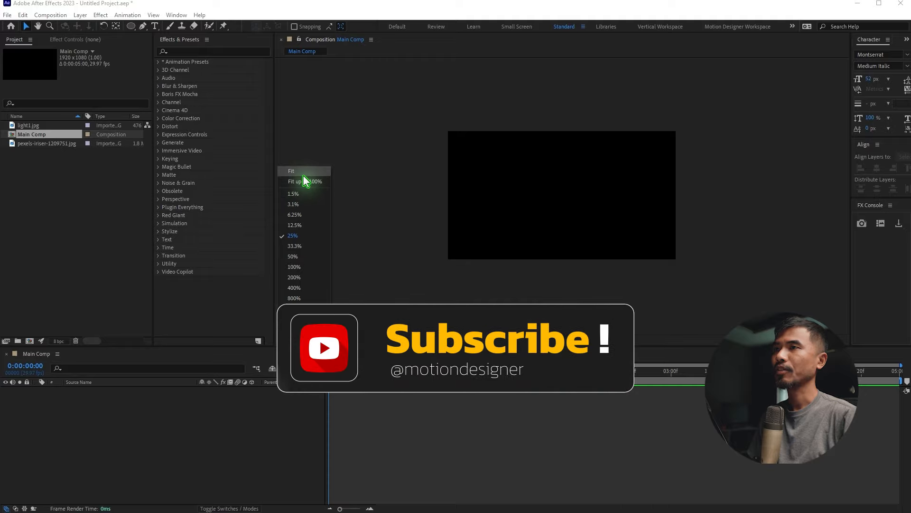
{"action": "left_click", "coordinate": [303, 175]}
{"action": "left_click", "coordinate": [250, 404]}
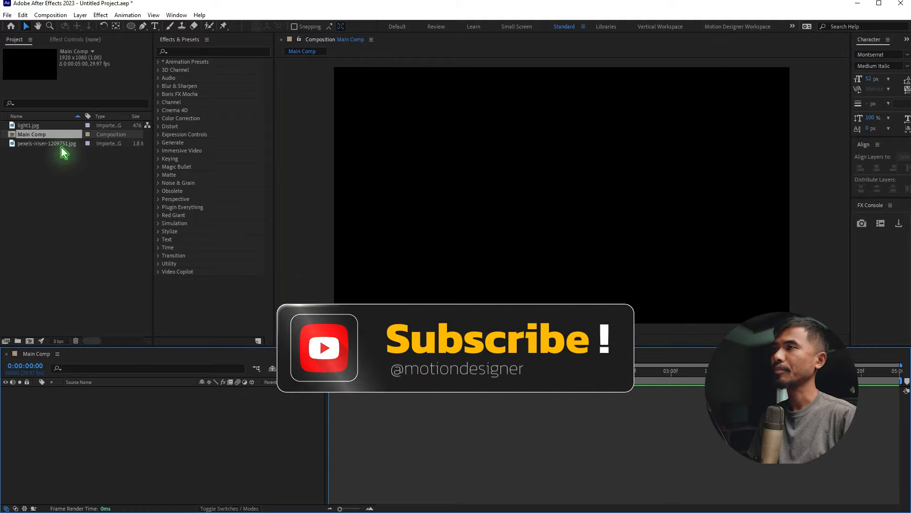
- Place pexels-iriser-1209751.jpg in Main Comp and scale it down to fit the frame width
{"action": "left_click_drag", "start_coordinate": [47, 144], "coordinate": [122, 413]}
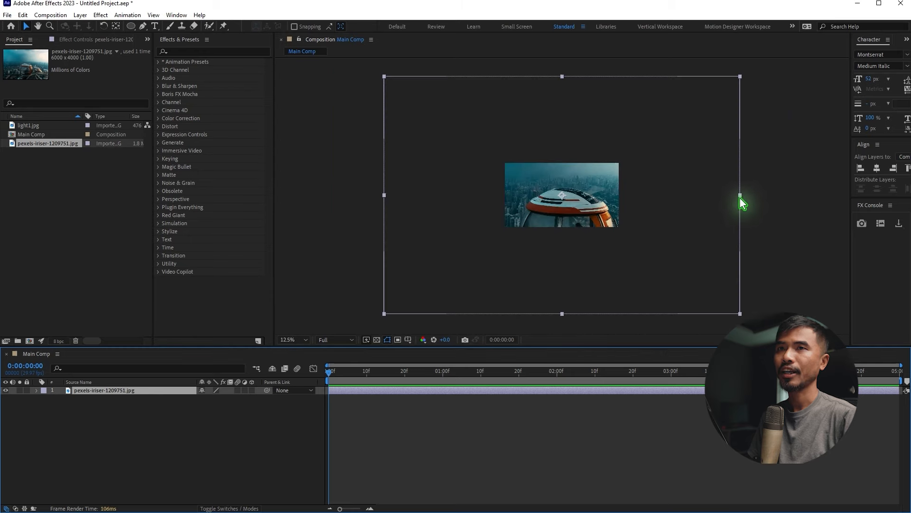
{"action": "left_click_drag", "start_coordinate": [740, 196], "coordinate": [621, 195]}
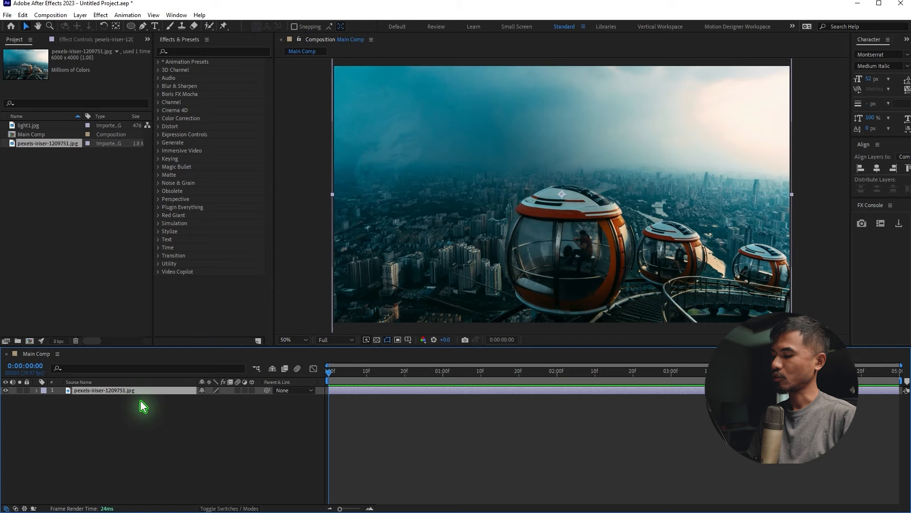
- Pre-compose the photo layer as "Image", moving all attributes into the new composition
{"action": "key", "text": "ctrl+shift+c"}
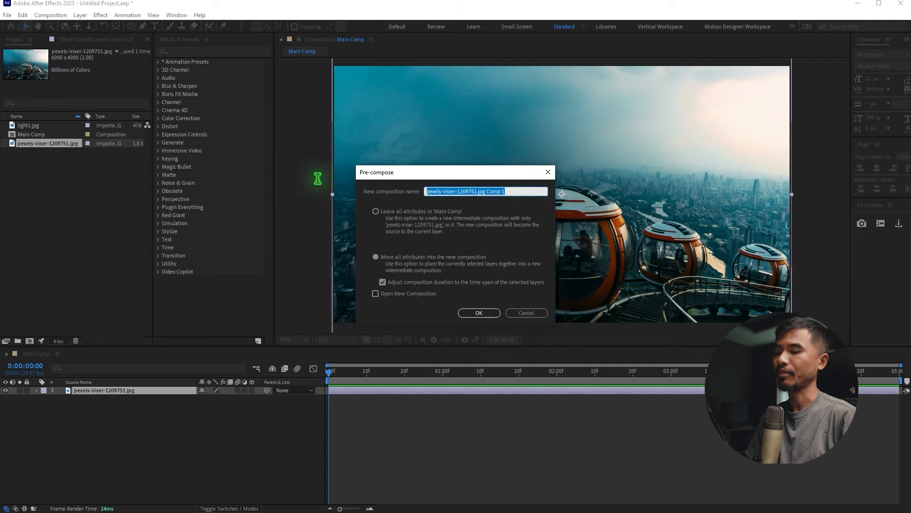
{"action": "type", "text": "ge"}
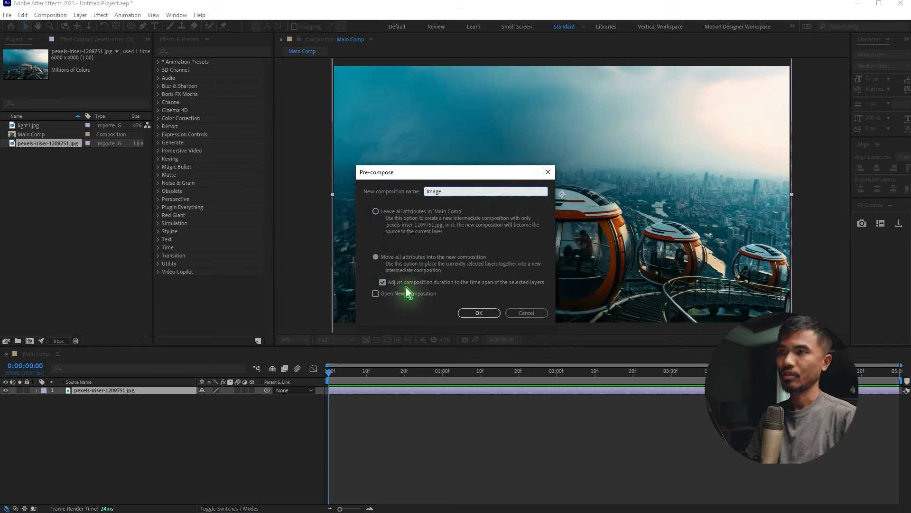
{"action": "left_click", "coordinate": [477, 313]}
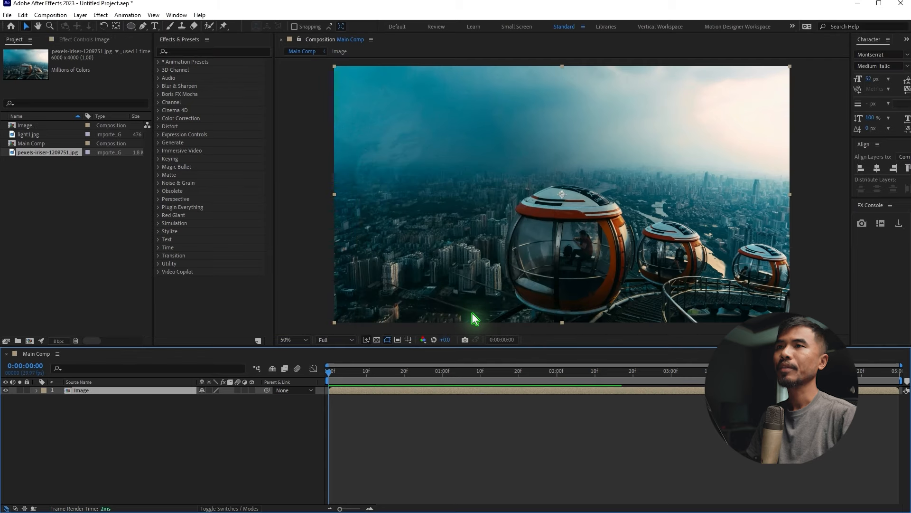
{"action": "left_click", "coordinate": [164, 417]}
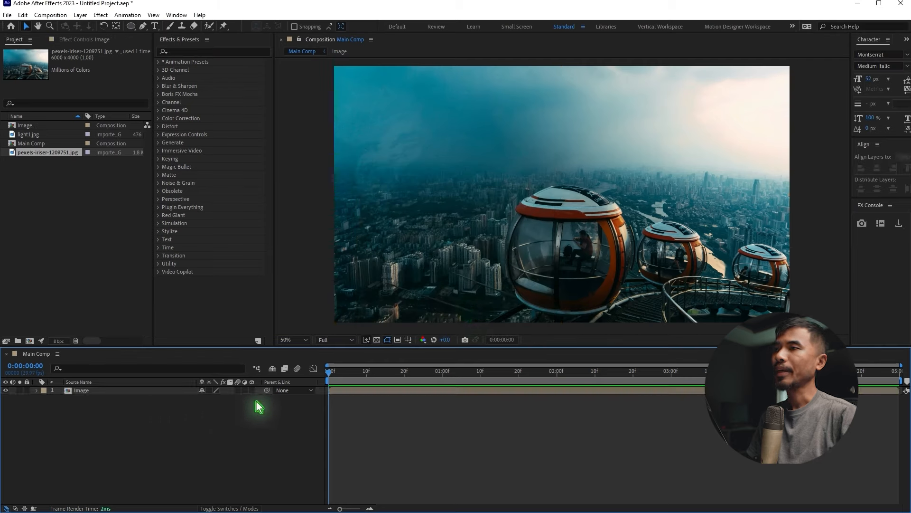
- Make the Image layer 3D and add a two-node camera with the default settings
{"action": "left_click", "coordinate": [142, 393]}
{"action": "left_click", "coordinate": [75, 15]}
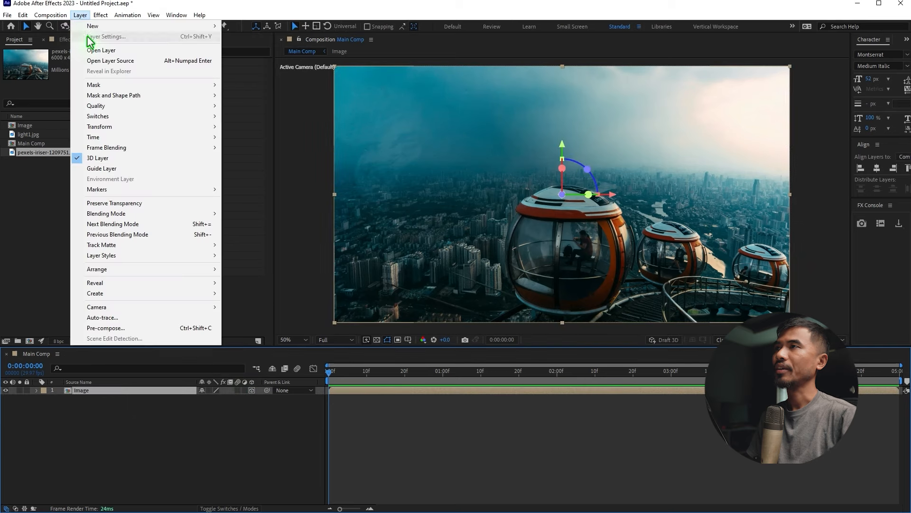
{"action": "mouse_move", "coordinate": [138, 29]}
{"action": "left_click", "coordinate": [276, 57]}
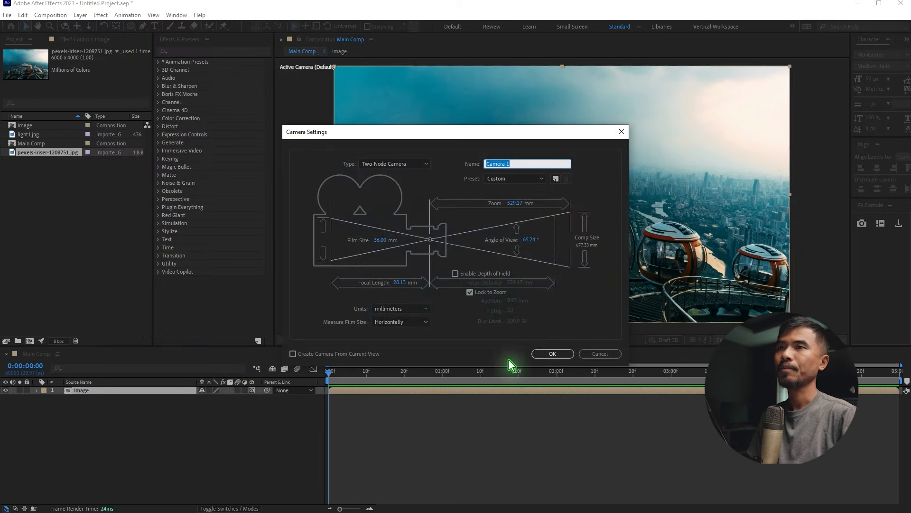
{"action": "left_click", "coordinate": [553, 354]}
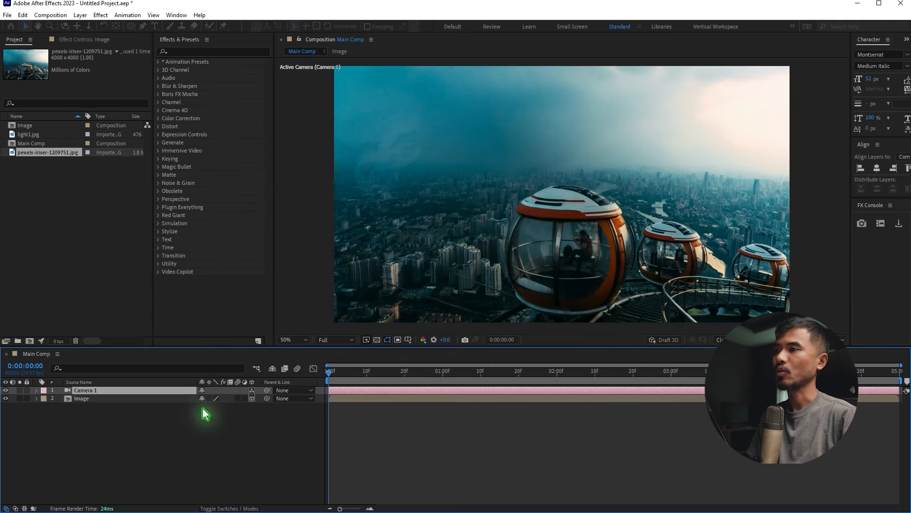
{"action": "left_click", "coordinate": [184, 432]}
- Add a full-frame ellipse mask to the Image layer and set its mode to Subtract
{"action": "left_click", "coordinate": [145, 399]}
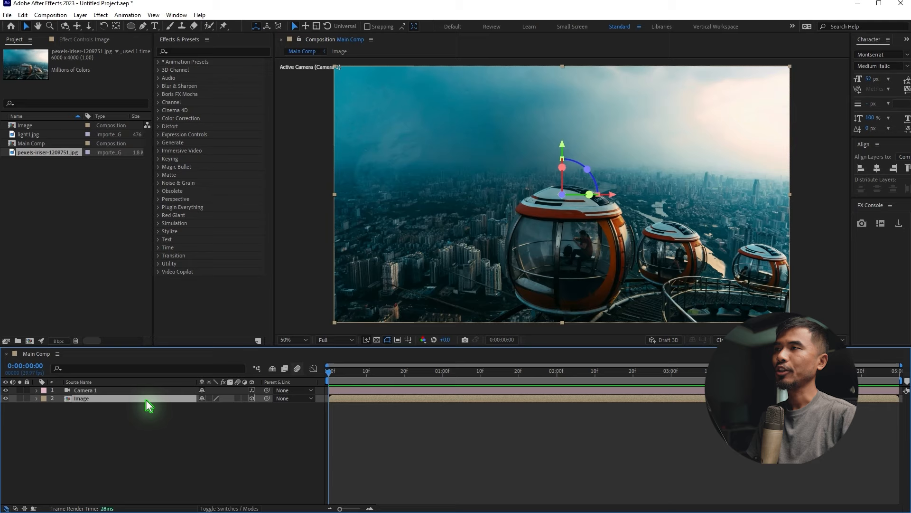
{"action": "left_click", "coordinate": [131, 27]}
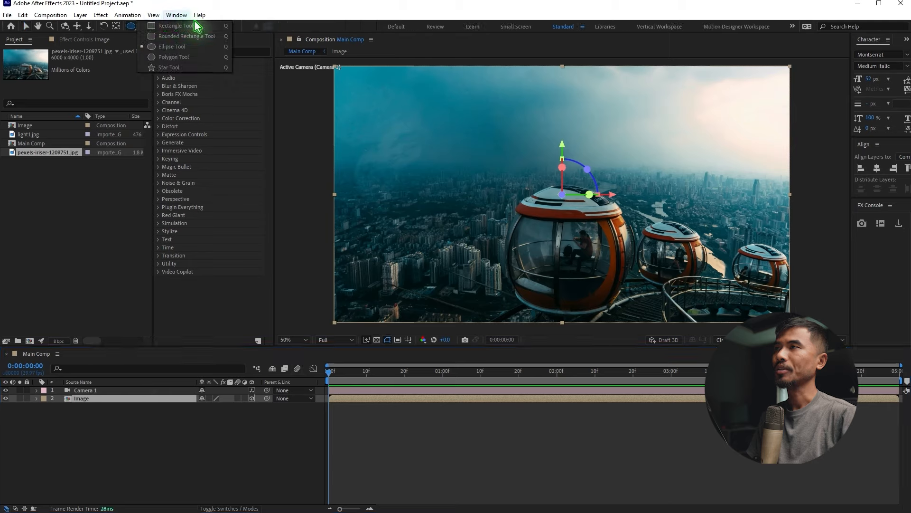
{"action": "left_click", "coordinate": [195, 47]}
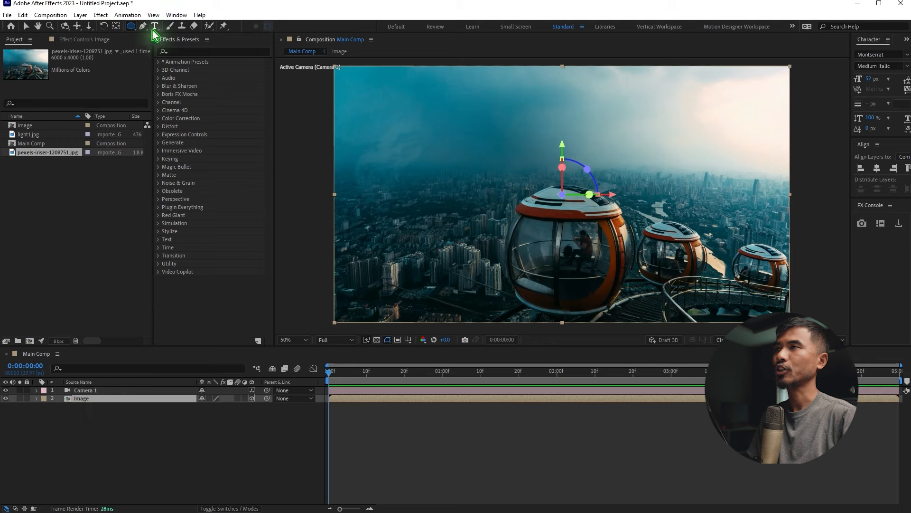
{"action": "double_click", "coordinate": [132, 27]}
{"action": "key", "text": "v"}
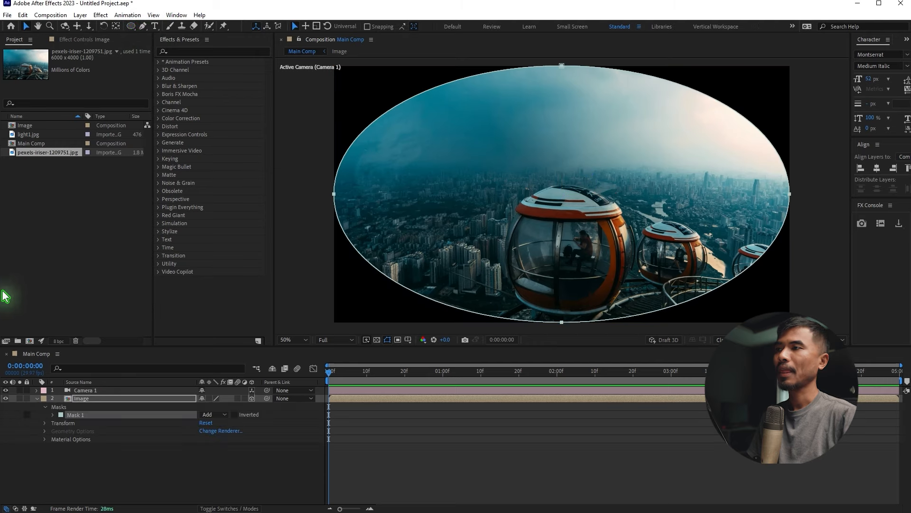
{"action": "left_click", "coordinate": [211, 414]}
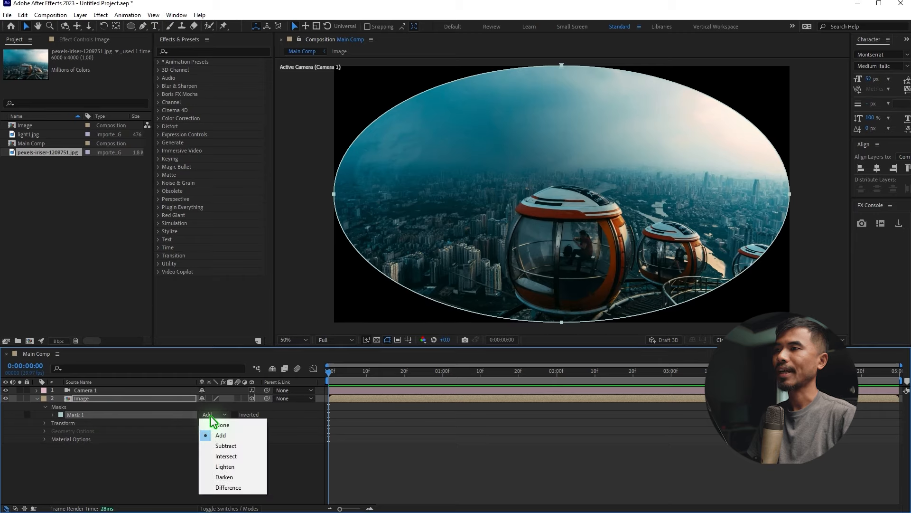
{"action": "left_click", "coordinate": [238, 448]}
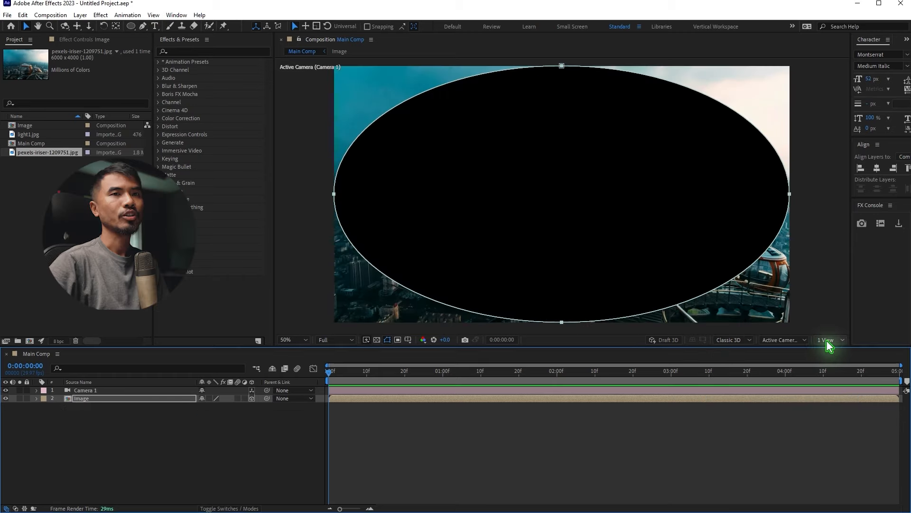
- Using a two-view layout with a side view, duplicate the Image layer and push the copy back along its Z axis
{"action": "left_click", "coordinate": [830, 340]}
{"action": "left_click", "coordinate": [835, 361]}
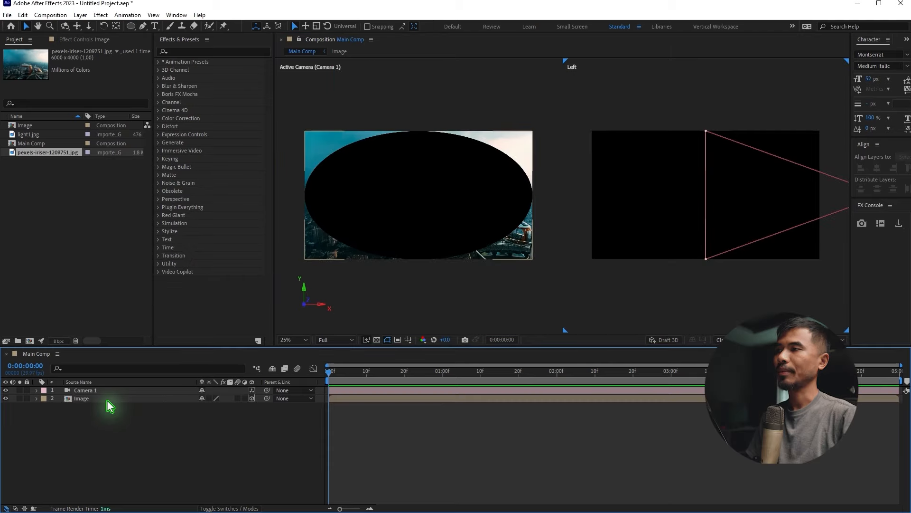
{"action": "left_click", "coordinate": [111, 401]}
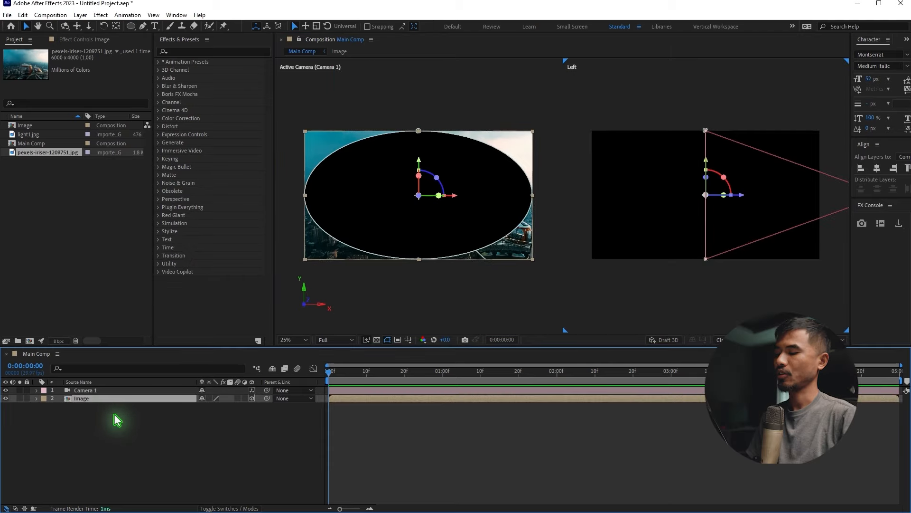
{"action": "key", "text": "ctrl+d"}
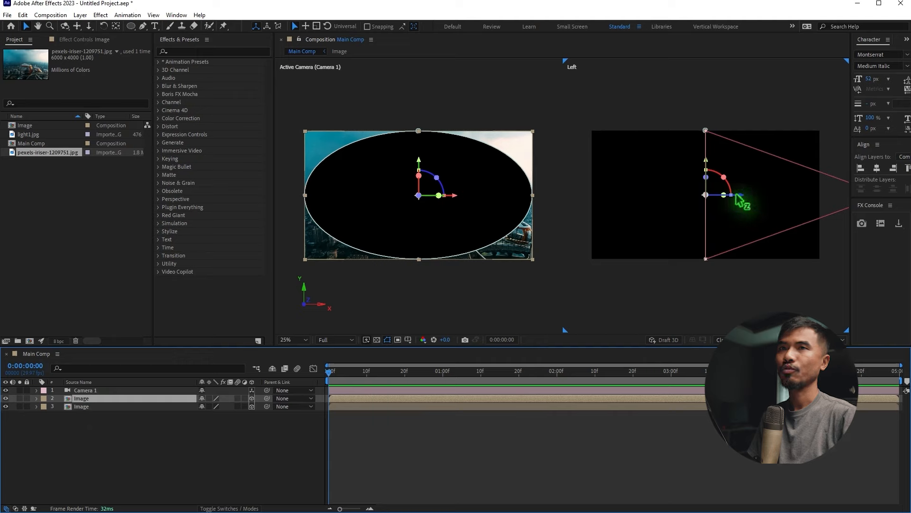
{"action": "left_click_drag", "start_coordinate": [740, 194], "coordinate": [622, 190]}
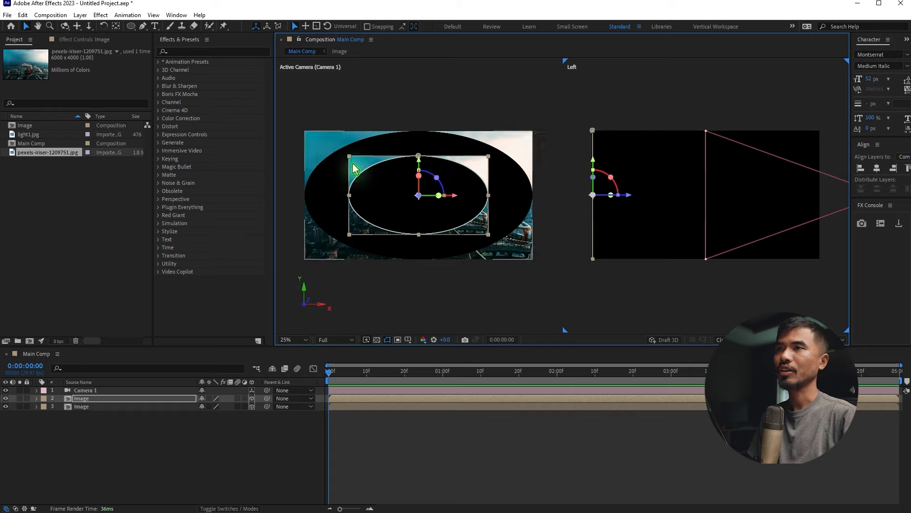
- Scale up the rear Image copy until it fills the camera frame
{"action": "left_click_drag", "start_coordinate": [336, 86], "coordinate": [470, 295]}
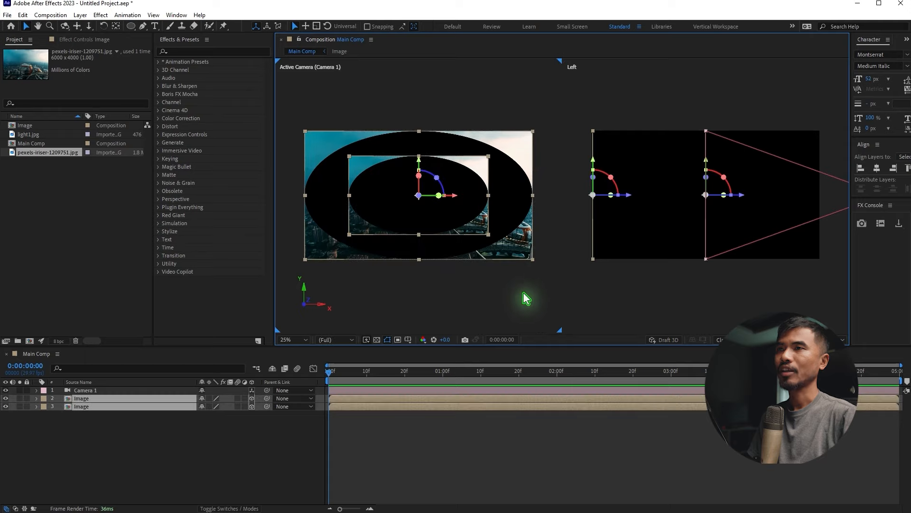
{"action": "left_click", "coordinate": [527, 299]}
{"action": "left_click", "coordinate": [82, 399]}
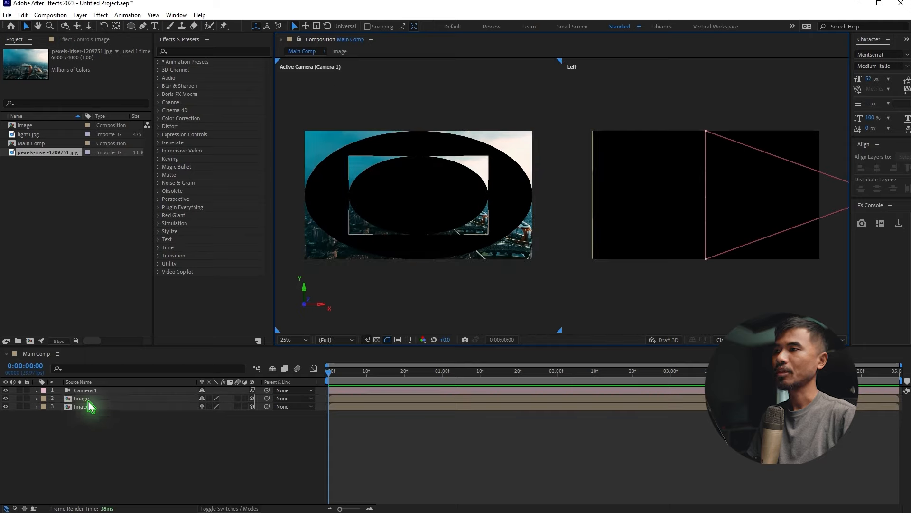
{"action": "left_click_drag", "start_coordinate": [489, 235], "coordinate": [510, 263]}
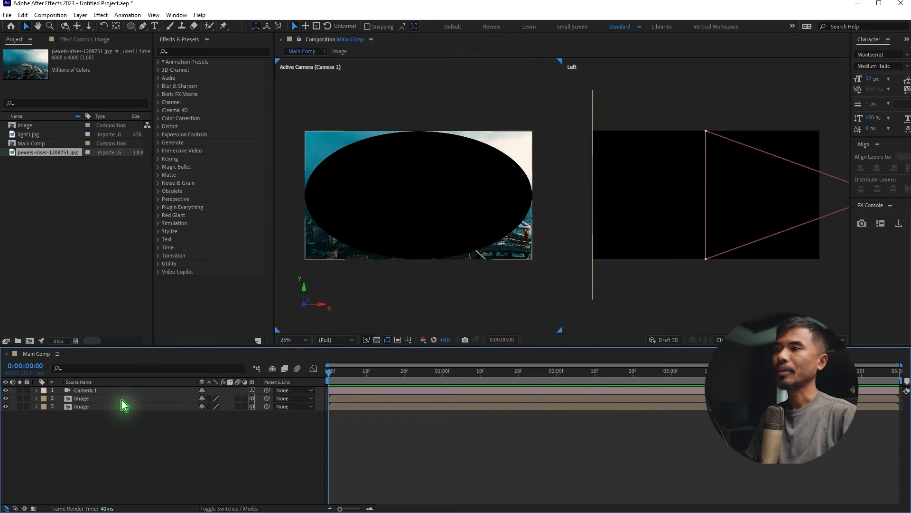
- Shrink the rear Image copy's ellipse mask proportionally around its centre to roughly three quarters of the frame width
{"action": "left_click", "coordinate": [122, 399]}
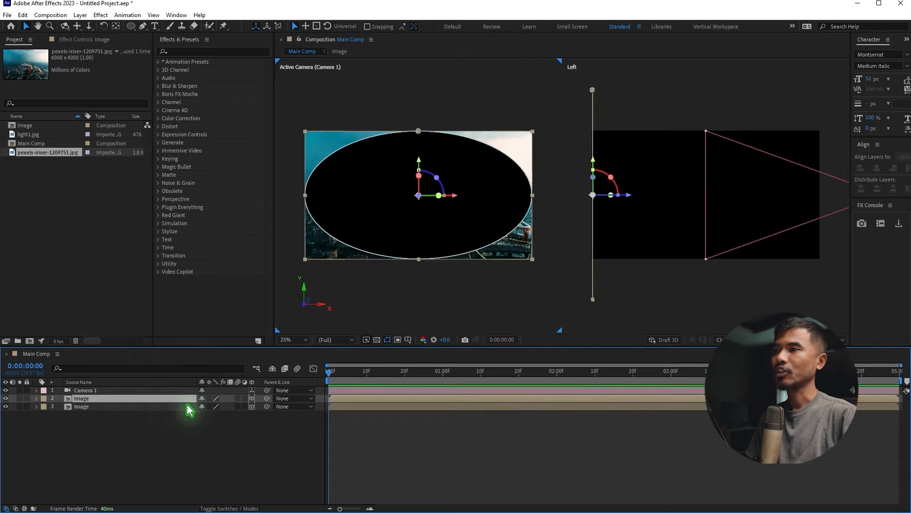
{"action": "left_click", "coordinate": [394, 262]}
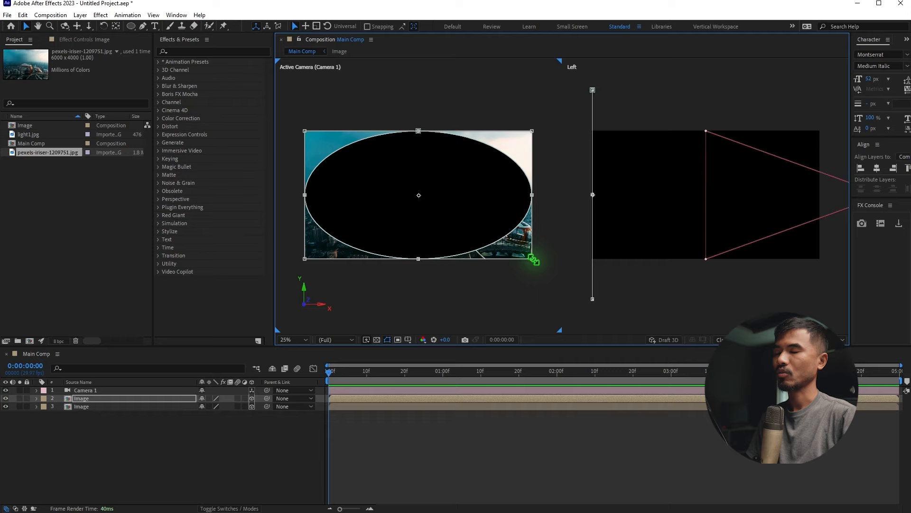
{"action": "left_click_drag", "start_coordinate": [534, 260], "coordinate": [522, 245]}
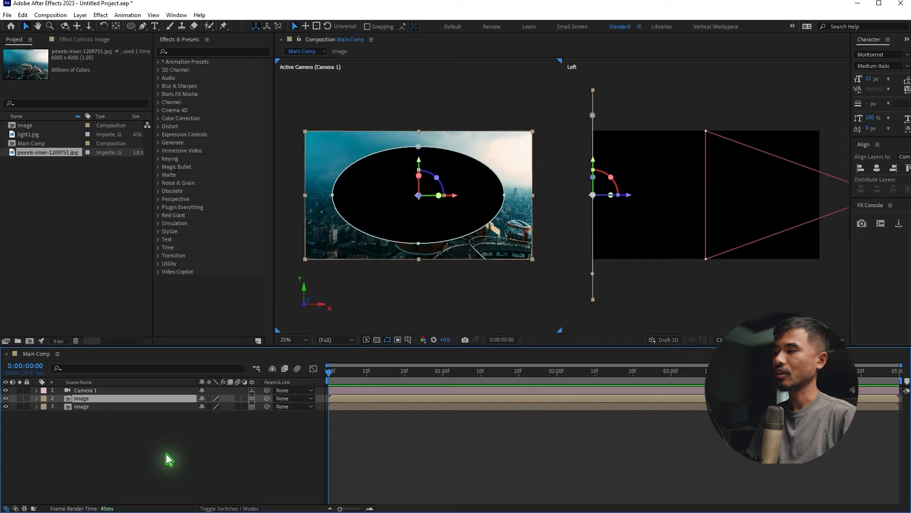
{"action": "left_click", "coordinate": [139, 459]}
- Duplicate the rear Image layer and push the new copy farther back along its Z axis
{"action": "left_click", "coordinate": [98, 398]}
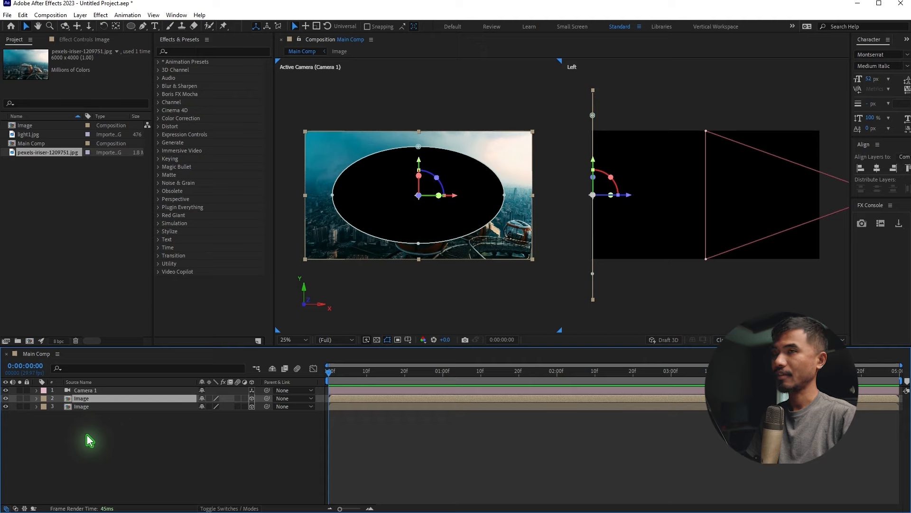
{"action": "key", "text": "ctrl+d"}
{"action": "left_click_drag", "start_coordinate": [576, 285], "coordinate": [703, 282]}
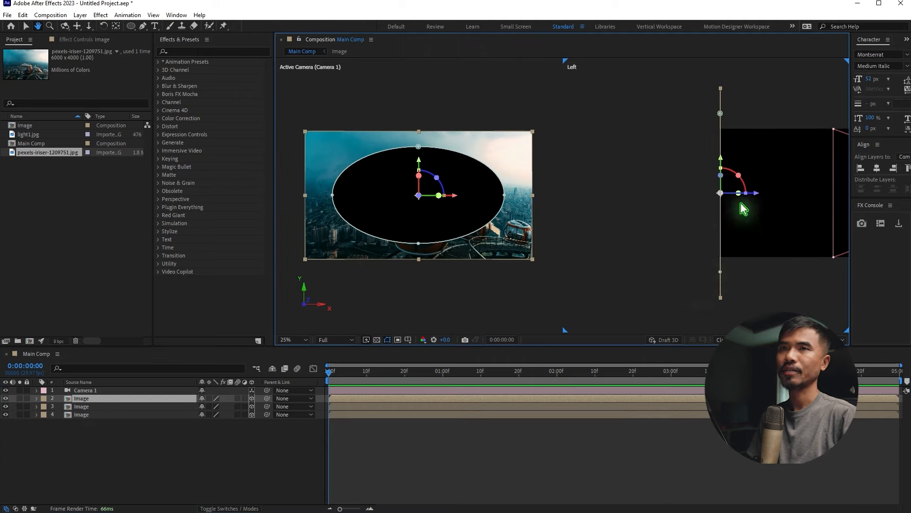
{"action": "left_click_drag", "start_coordinate": [756, 194], "coordinate": [624, 194]}
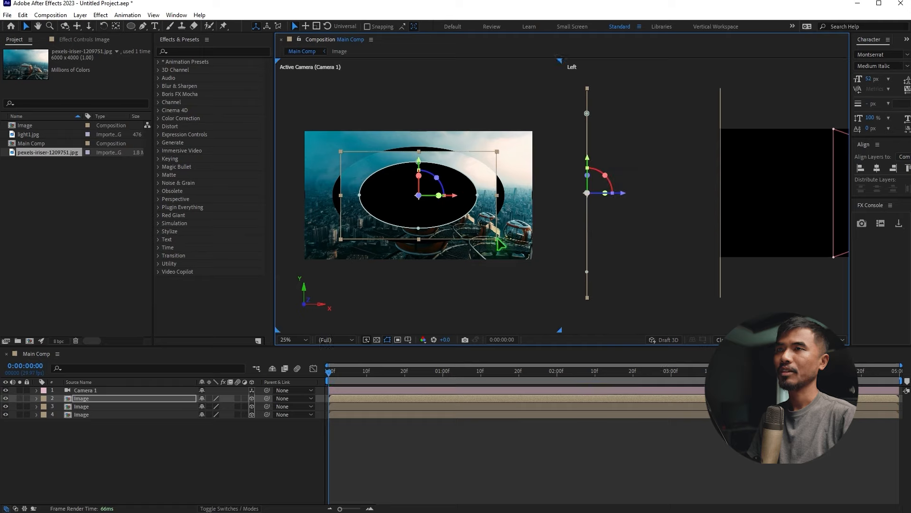
- Scale the farthest Image copy to fill the camera frame and shrink its ellipse mask to about half the frame width
{"action": "left_click", "coordinate": [495, 247]}
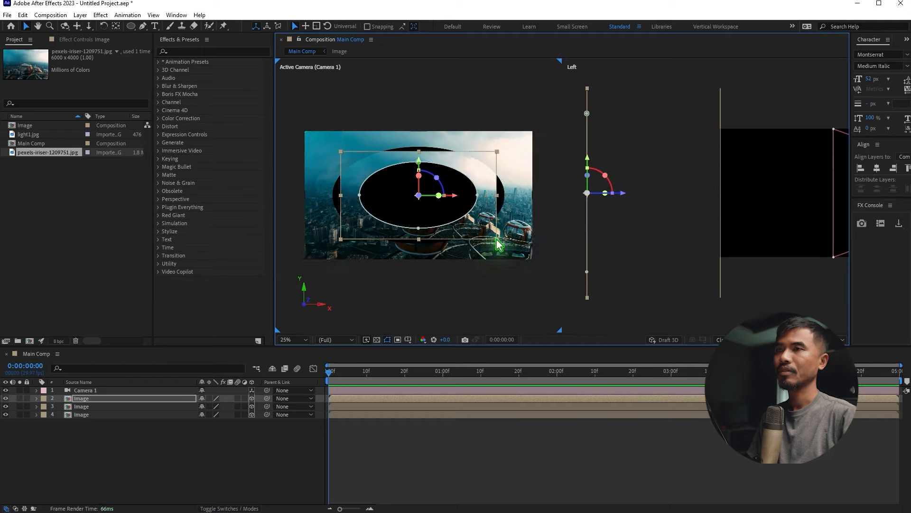
{"action": "left_click_drag", "start_coordinate": [493, 241], "coordinate": [519, 259]}
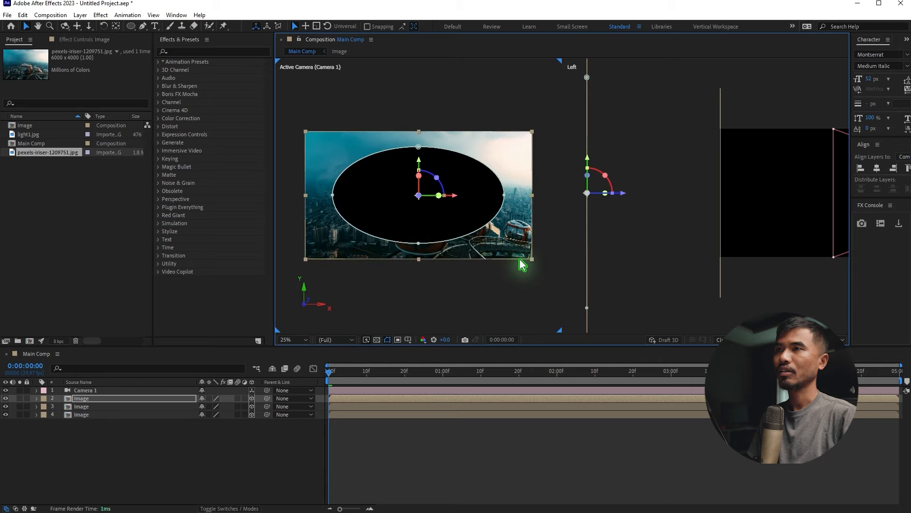
{"action": "double_click", "coordinate": [386, 239]}
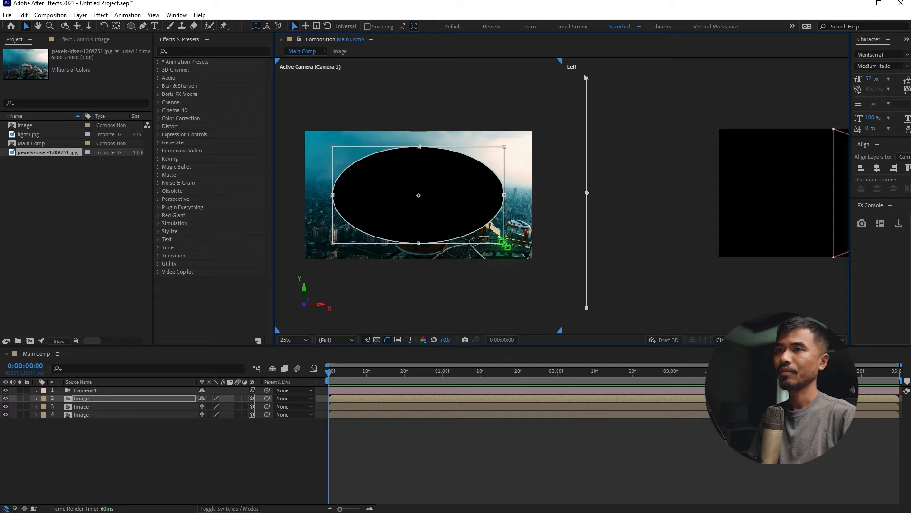
{"action": "left_click_drag", "start_coordinate": [504, 244], "coordinate": [494, 233]}
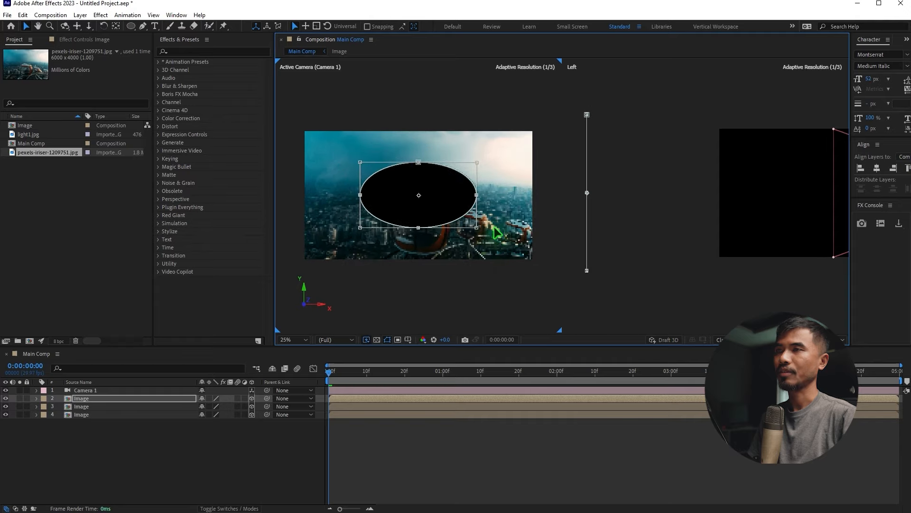
- Duplicate the rear Image layer again and push the new copy farther back along its Z axis
{"action": "left_click", "coordinate": [107, 454]}
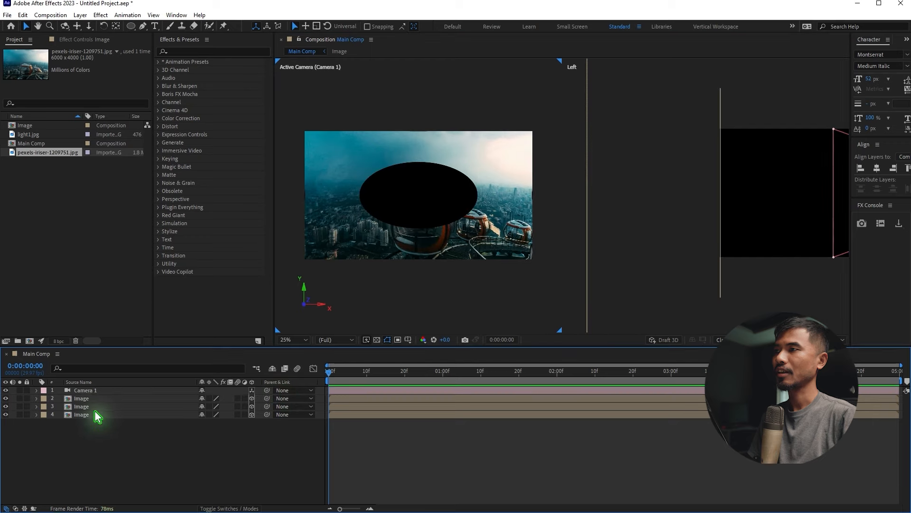
{"action": "left_click", "coordinate": [97, 400]}
{"action": "key", "text": "ctrl+d"}
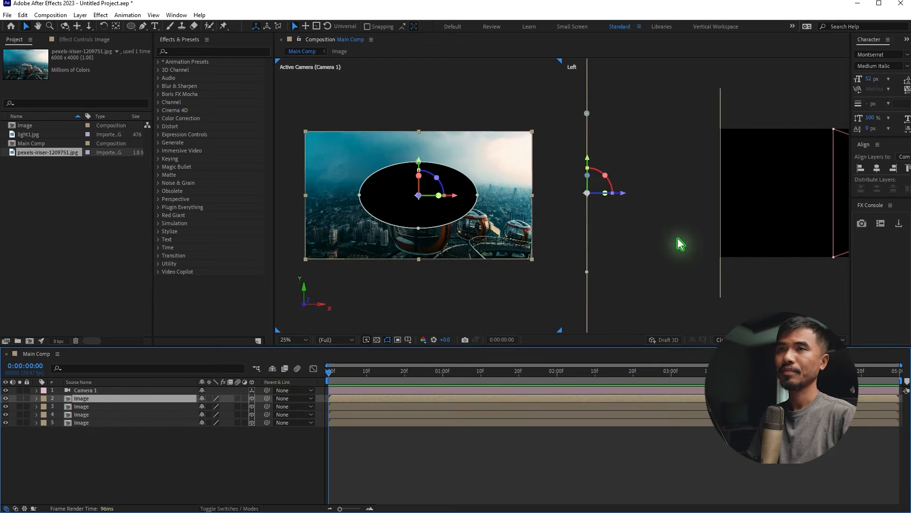
{"action": "scroll", "coordinate": [679, 241], "scroll_direction": "down", "scroll_amount": 3}
{"action": "left_click_drag", "start_coordinate": [673, 196], "coordinate": [575, 192]}
{"action": "scroll", "coordinate": [575, 195], "scroll_direction": "down", "scroll_amount": 1}
- Scale the new rear Image copy to fill the camera frame and shrink its ellipse mask to about one fifth of the frame width
{"action": "left_click_drag", "start_coordinate": [496, 239], "coordinate": [520, 260]}
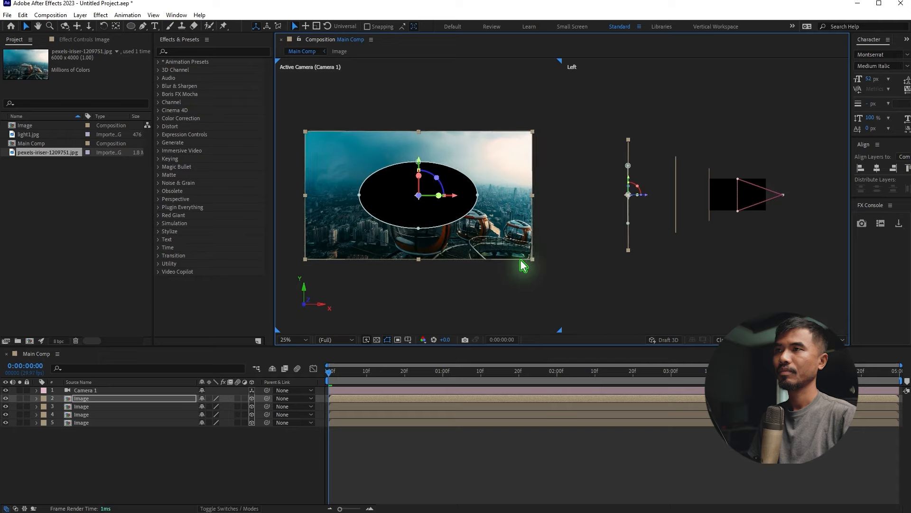
{"action": "double_click", "coordinate": [417, 228]}
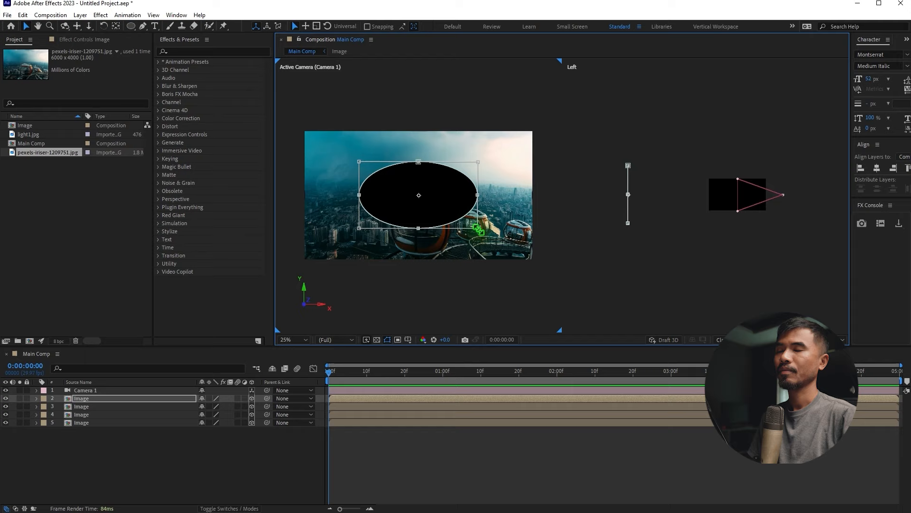
{"action": "left_click_drag", "start_coordinate": [478, 230], "coordinate": [459, 213]}
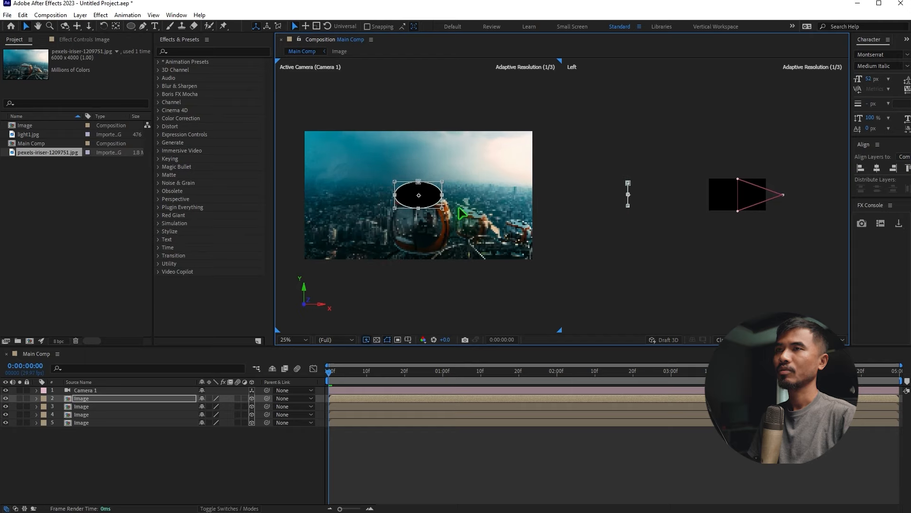
{"action": "left_click", "coordinate": [132, 464]}
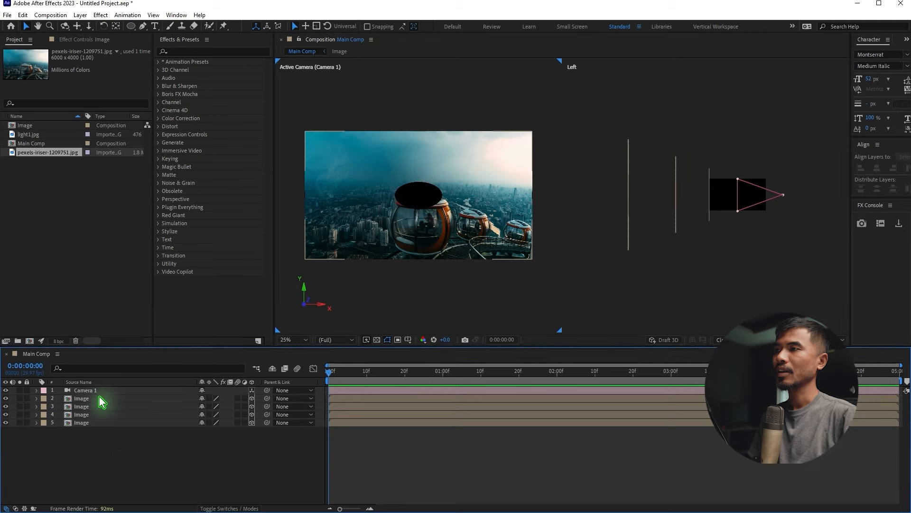
- Make one more duplicate of the farthest Image layer and move it back along Z behind all the other copies
{"action": "left_click", "coordinate": [102, 400]}
{"action": "key", "text": "ctrl+d"}
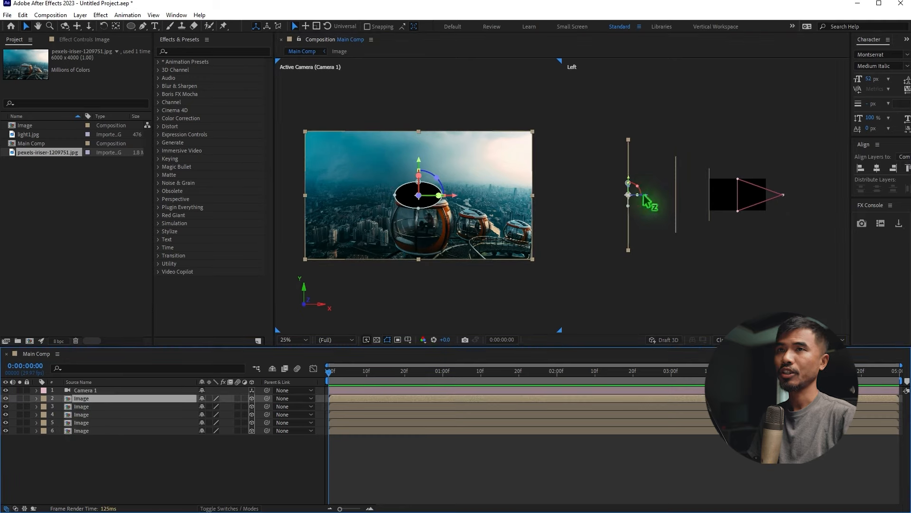
{"action": "left_click_drag", "start_coordinate": [636, 202], "coordinate": [582, 205]}
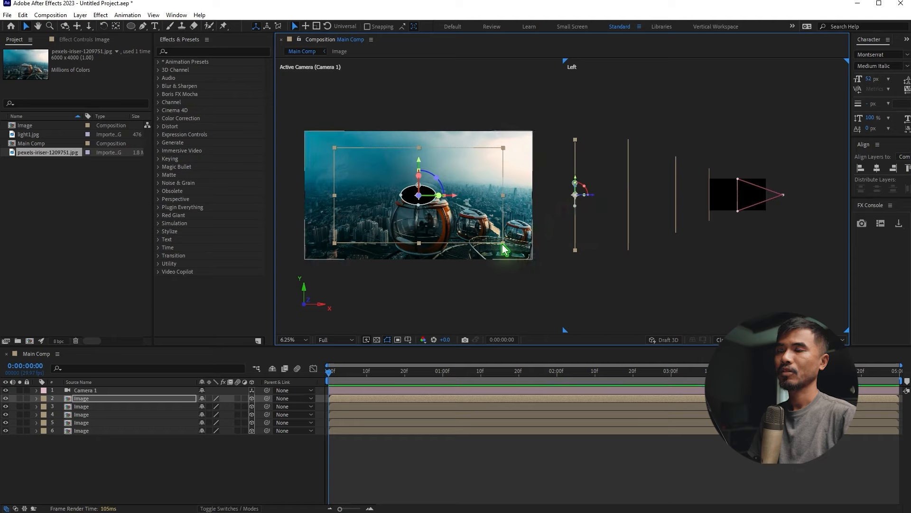
- Scale the last Image copy to fill the camera frame and delete its ellipse mask
{"action": "key", "text": "ctrl+alt+f"}
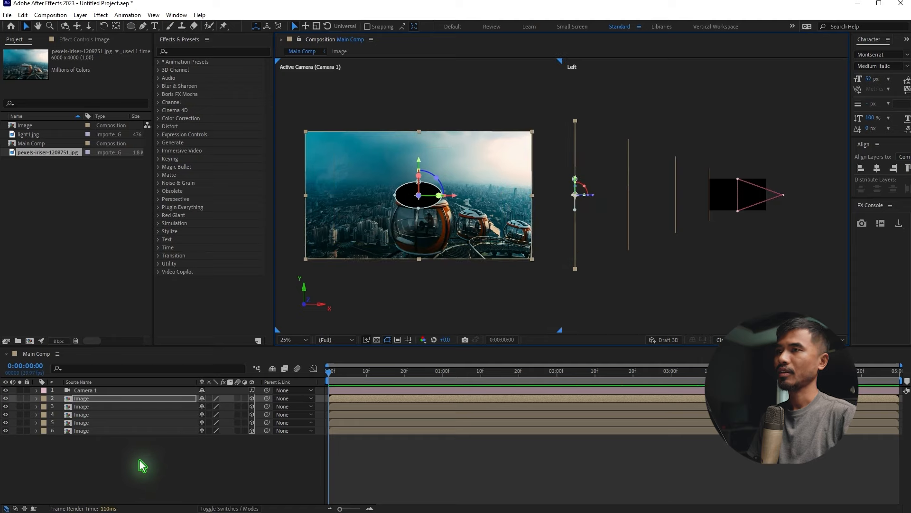
{"action": "double_click", "coordinate": [419, 209]}
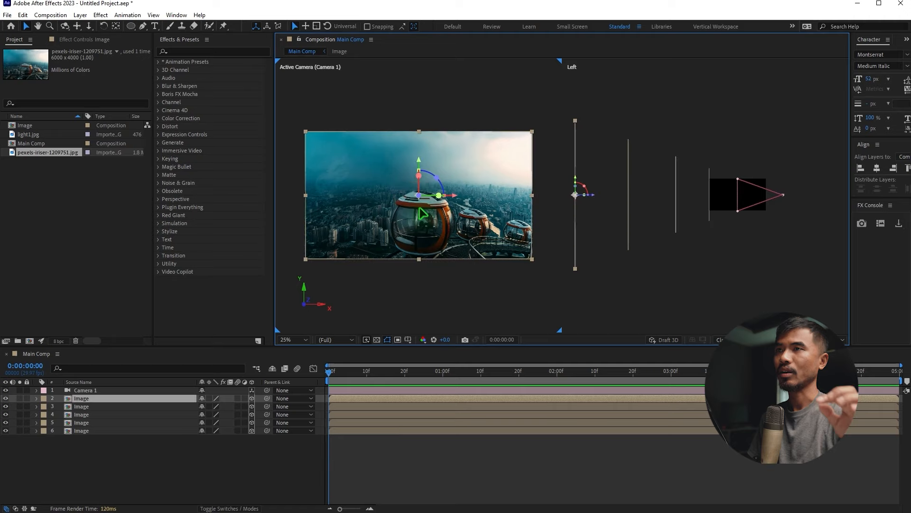
- Keyframe Camera 1's Point of Interest and Position at the first frame and move the camera forward along Z at 0:00:04:28
{"action": "left_click", "coordinate": [113, 391]}
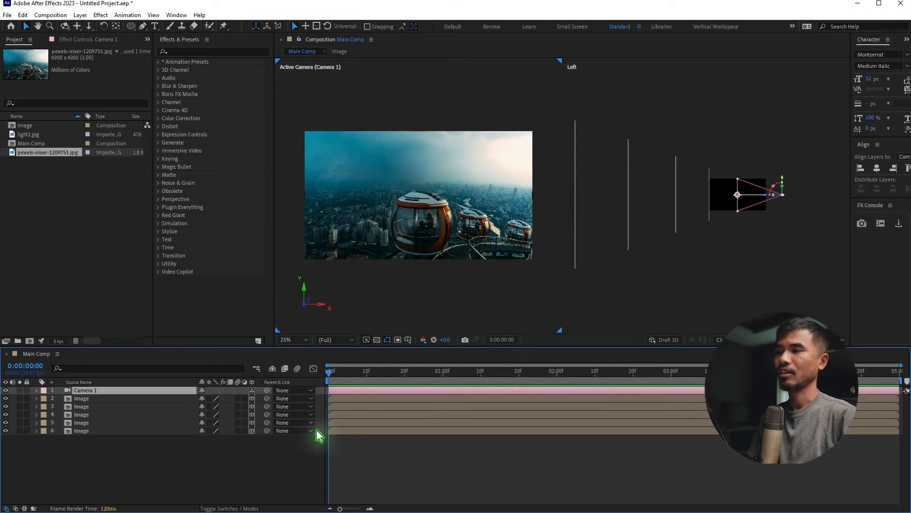
{"action": "mouse_move", "coordinate": [769, 201]}
{"action": "left_mouse_down"}
{"action": "mouse_move", "coordinate": [746, 202]}
{"action": "mouse_move", "coordinate": [758, 202]}
{"action": "left_mouse_up"}
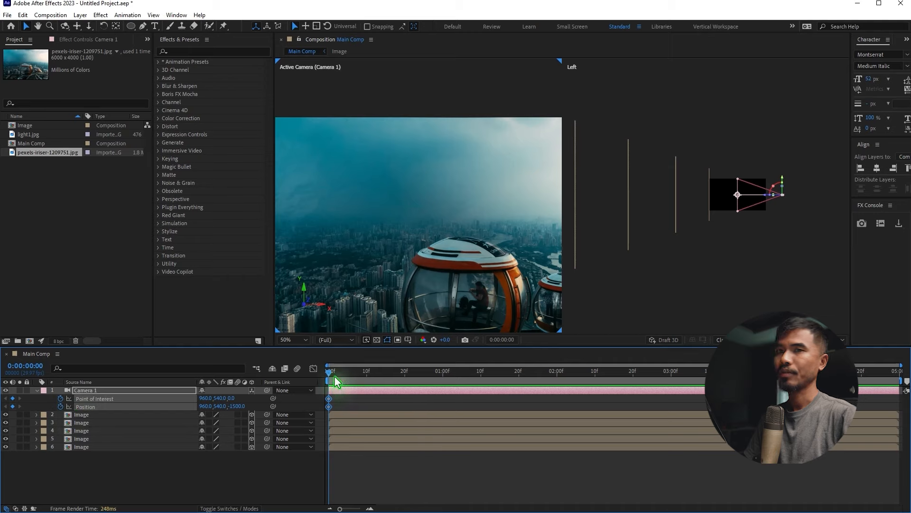
{"action": "left_click_drag", "start_coordinate": [338, 372], "coordinate": [436, 372]}
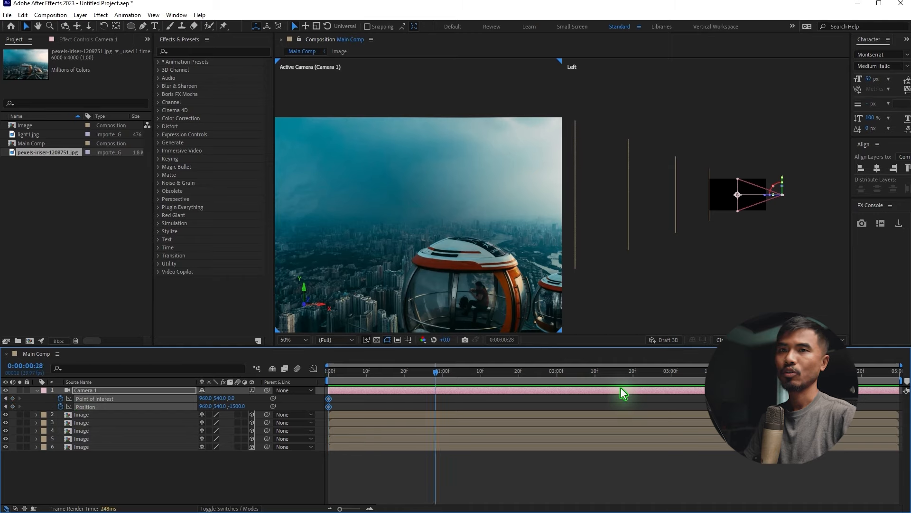
{"action": "left_click_drag", "start_coordinate": [897, 390], "coordinate": [893, 383]}
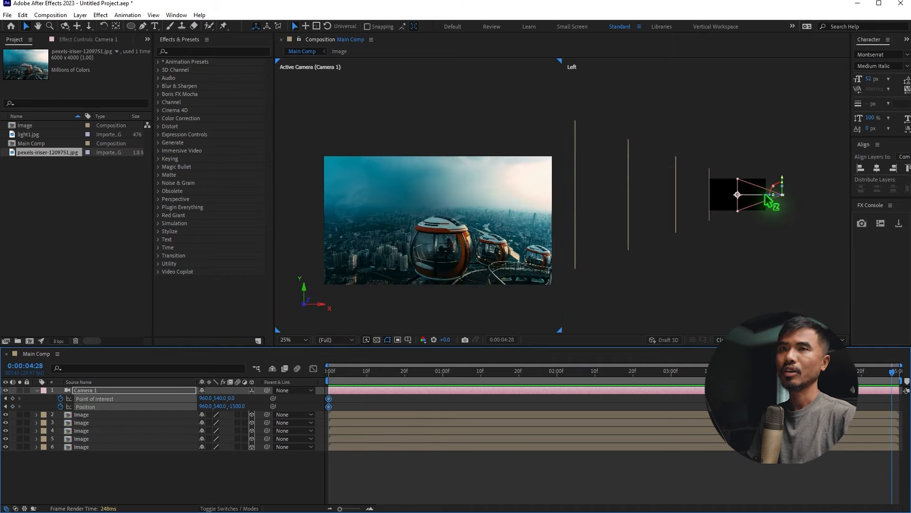
{"action": "left_click_drag", "start_coordinate": [766, 196], "coordinate": [756, 195]}
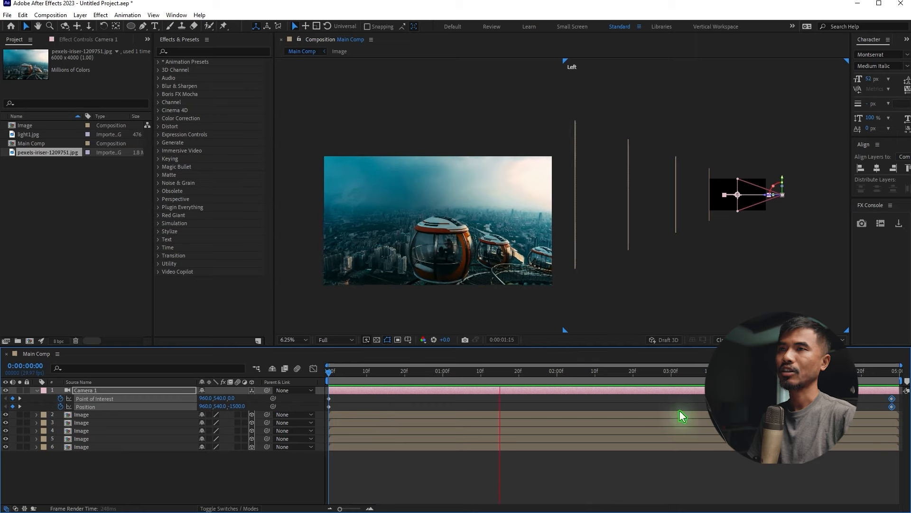
- Preview the camera move in a single Active Camera view magnified with Fit up to 100%
{"action": "key", "text": "space"}
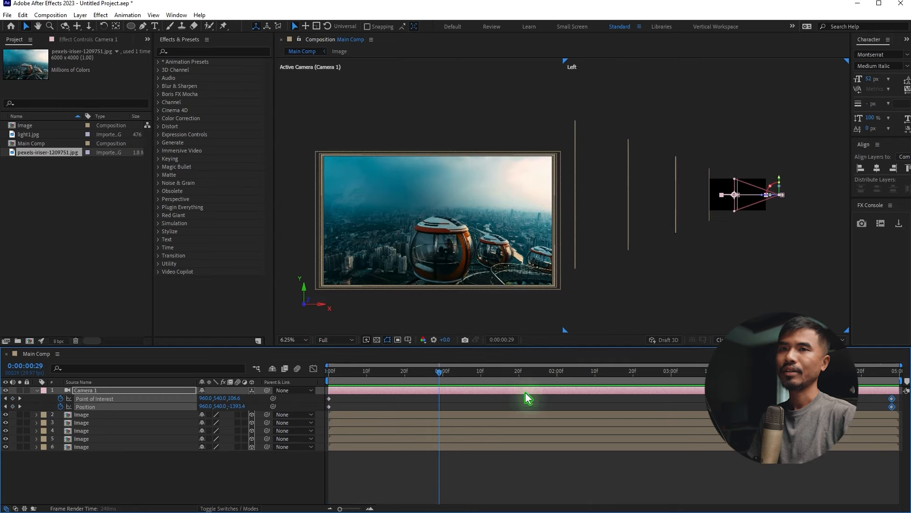
{"action": "left_click", "coordinate": [840, 336]}
{"action": "left_click", "coordinate": [840, 350]}
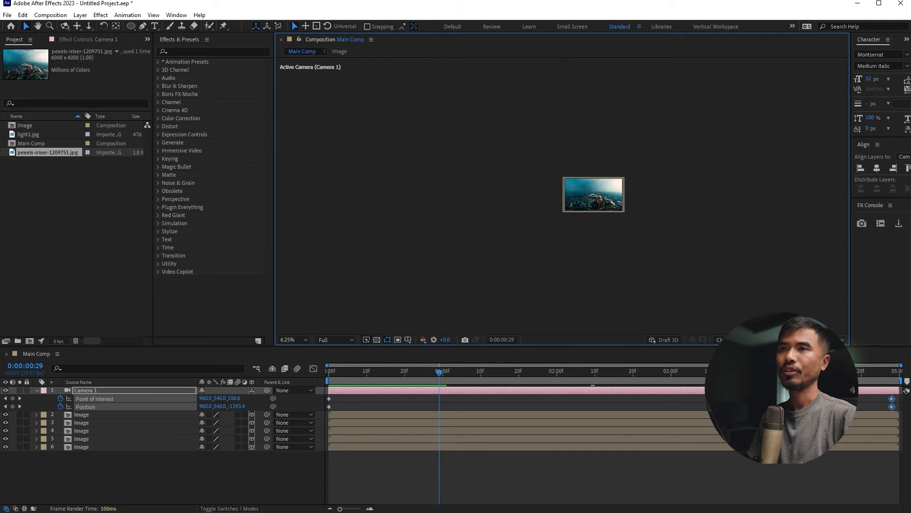
{"action": "left_click", "coordinate": [294, 340]}
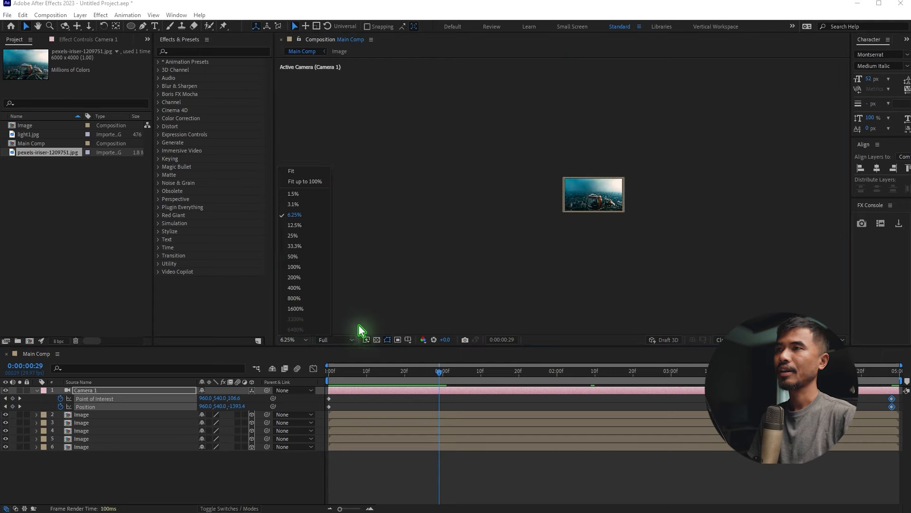
{"action": "left_click", "coordinate": [305, 181]}
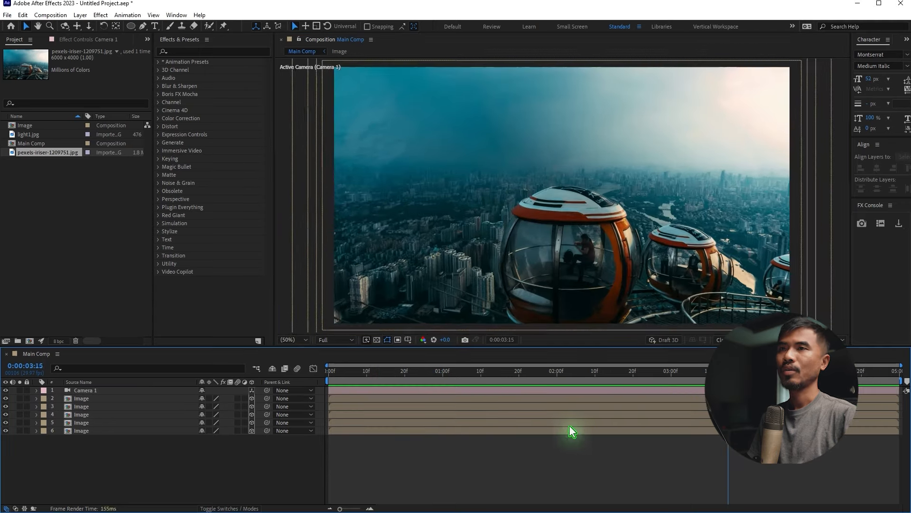
- At the first frame, add a two-line text layer reading "Motion Designer" over the image
{"action": "key", "text": "Home"}
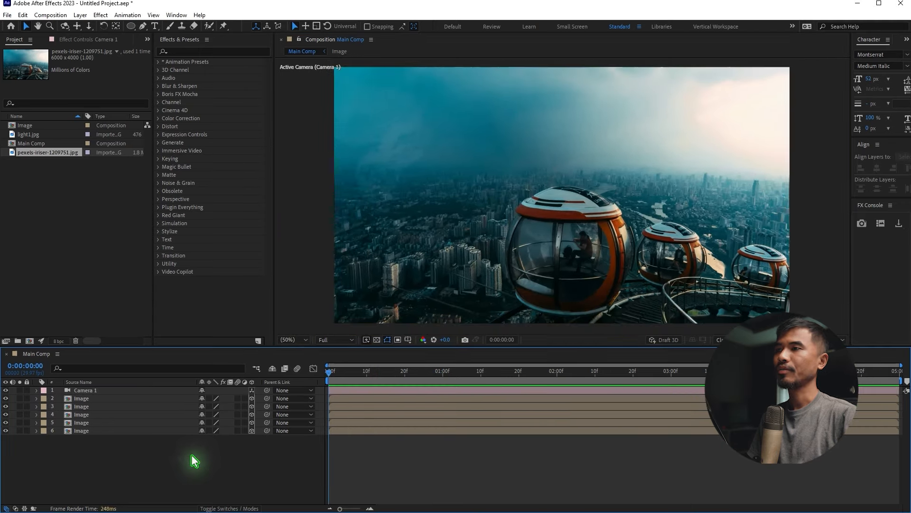
{"action": "left_click", "coordinate": [155, 27]}
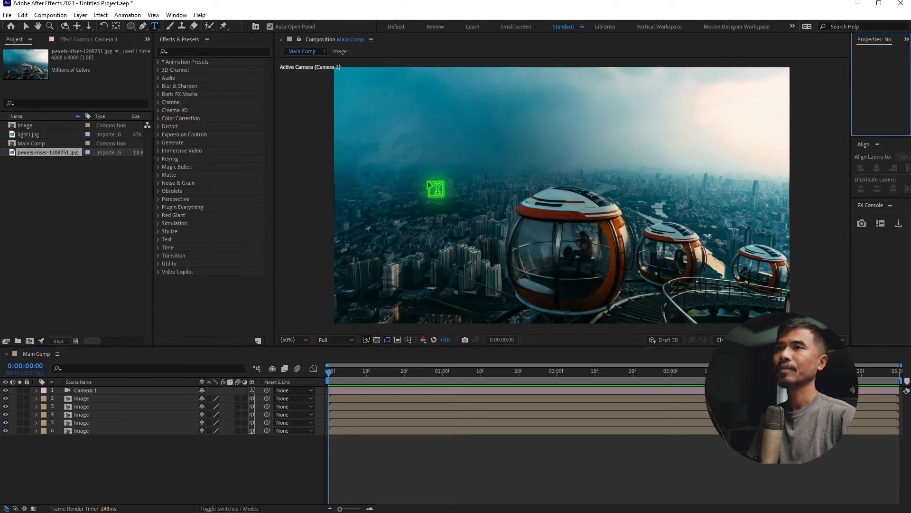
{"action": "left_click", "coordinate": [526, 304]}
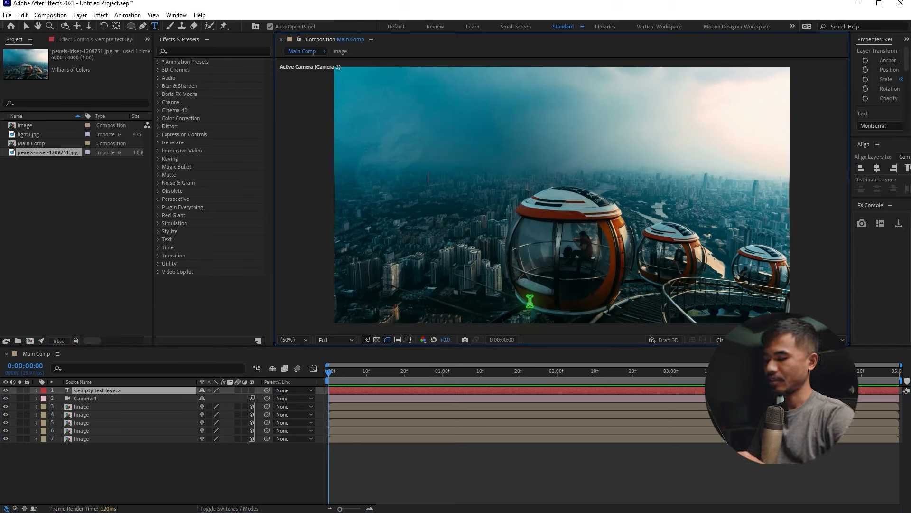
{"action": "type", "text": "Motion"}
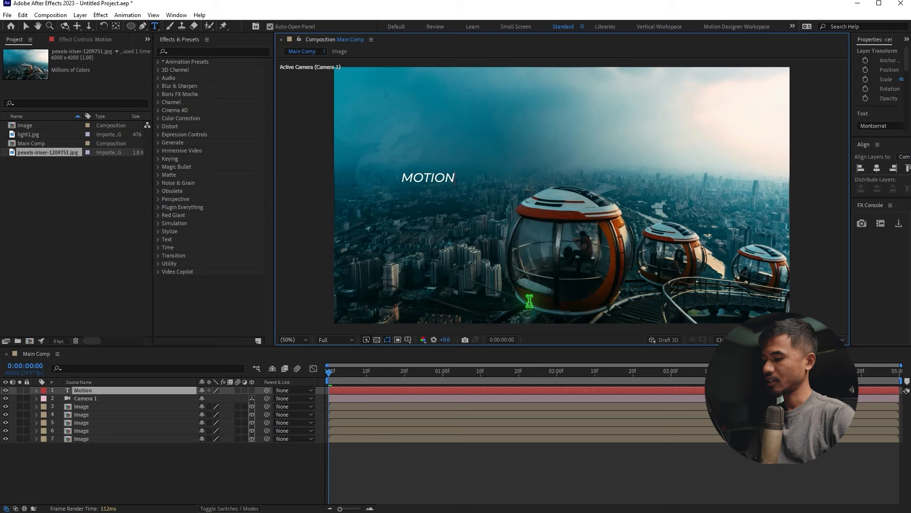
{"action": "type", "text": " Designer"}
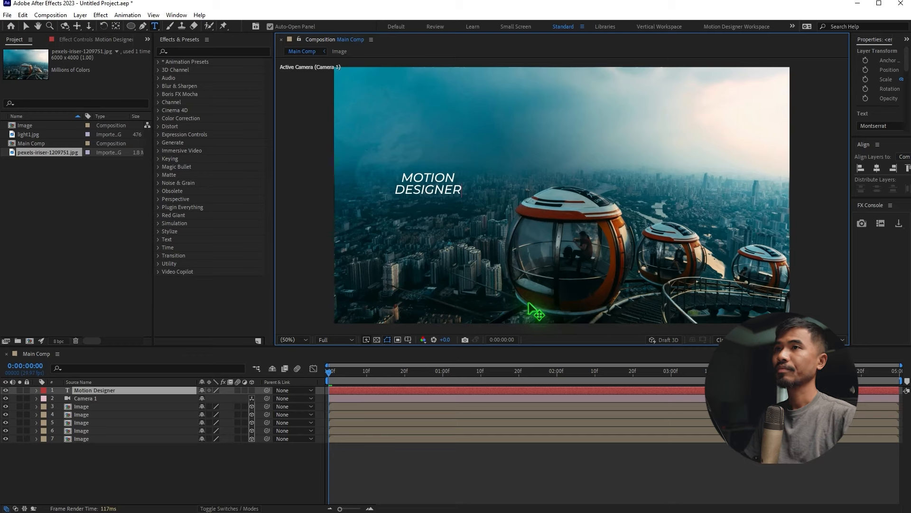
{"action": "left_click", "coordinate": [26, 27]}
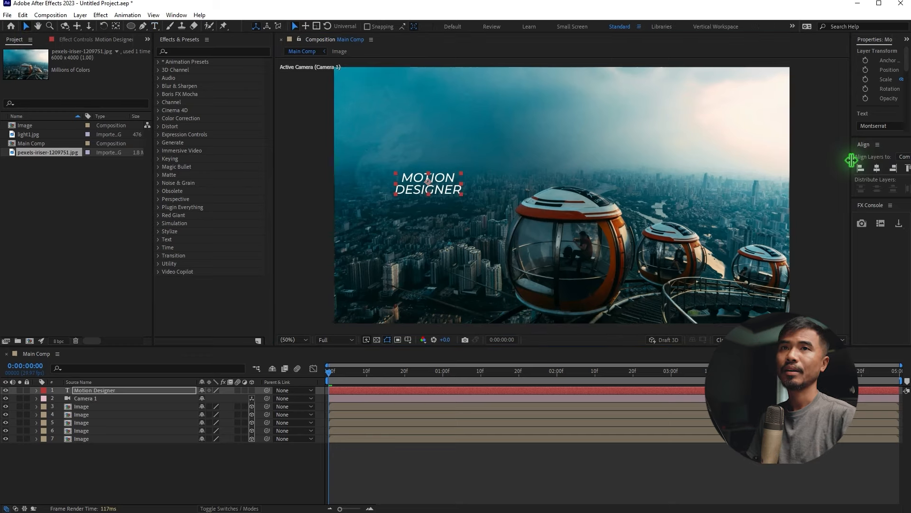
- Change the Motion Designer text's font style to Montserrat Black
{"action": "left_click_drag", "start_coordinate": [849, 159], "coordinate": [751, 153]}
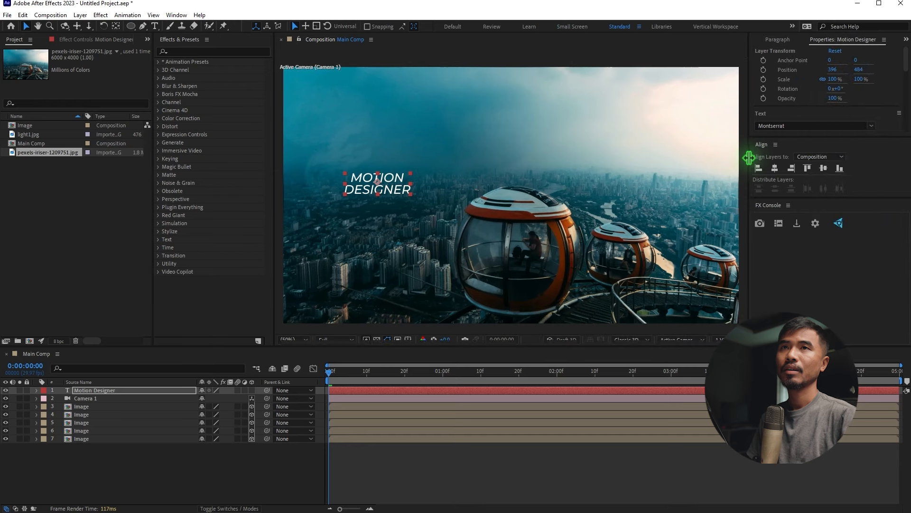
{"action": "left_click", "coordinate": [769, 42]}
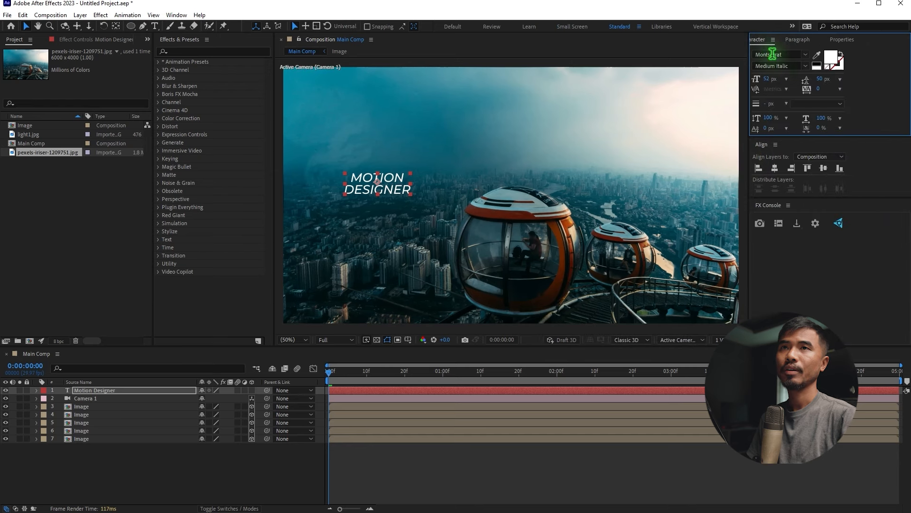
{"action": "left_click", "coordinate": [802, 66]}
{"action": "left_click", "coordinate": [775, 243]}
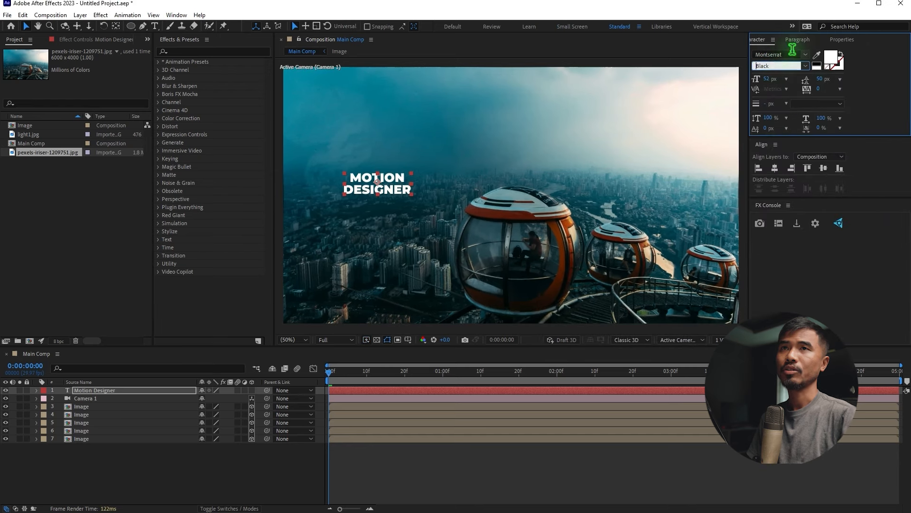
{"action": "left_click", "coordinate": [129, 463]}
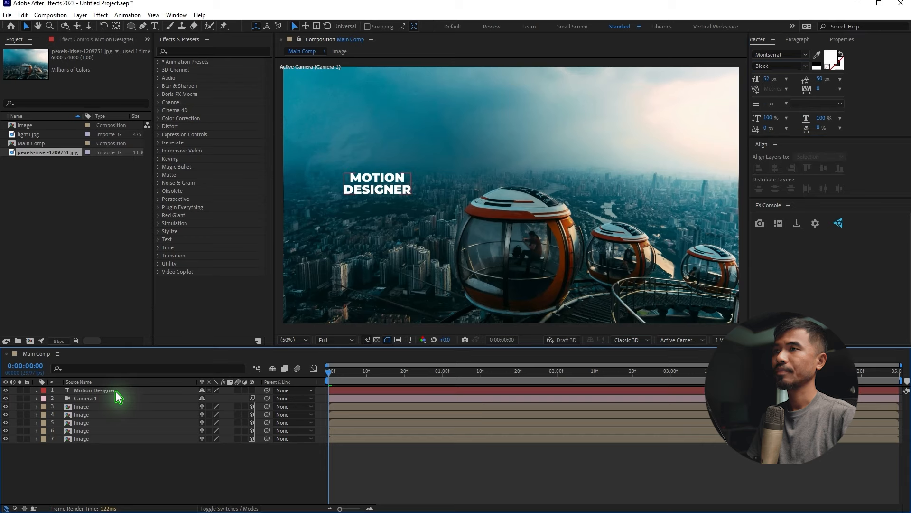
- Make the Motion Designer text layer 3D and enlarge it to a 143 px font size with 121 px leading
{"action": "left_click", "coordinate": [112, 391]}
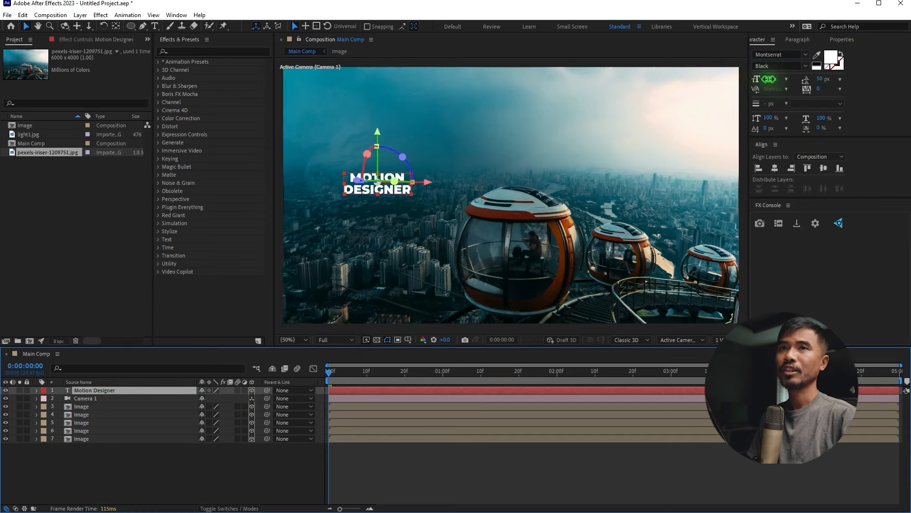
{"action": "left_click_drag", "start_coordinate": [766, 79], "coordinate": [849, 76]}
- Left-align the Motion Designer text and reposition it to about X 248, Y 648
{"action": "left_click_drag", "start_coordinate": [426, 186], "coordinate": [515, 187]}
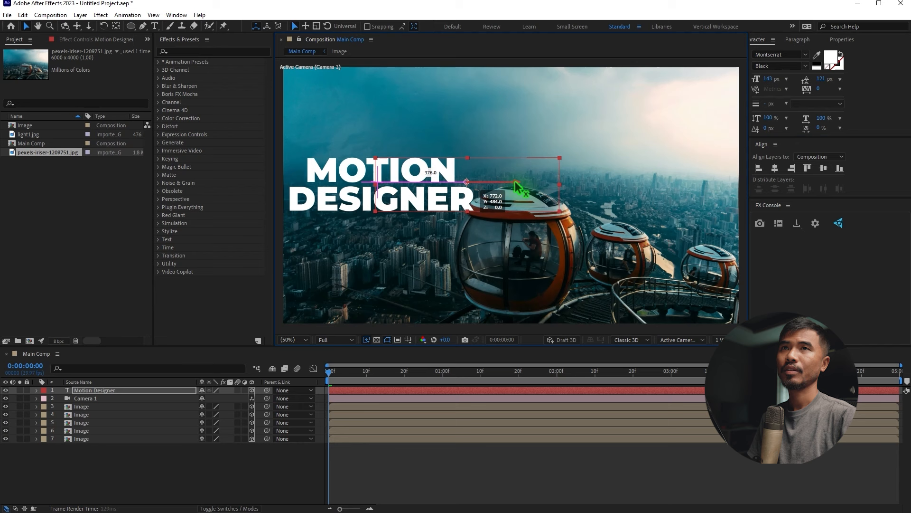
{"action": "left_click", "coordinate": [797, 40]}
{"action": "left_click", "coordinate": [759, 55]}
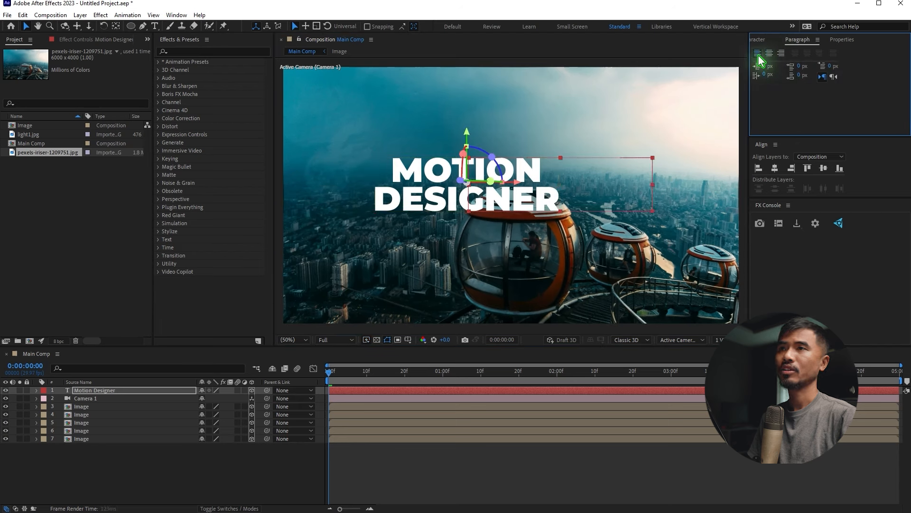
{"action": "left_click_drag", "start_coordinate": [517, 187], "coordinate": [392, 189]}
{"action": "left_click_drag", "start_coordinate": [344, 135], "coordinate": [346, 175]}
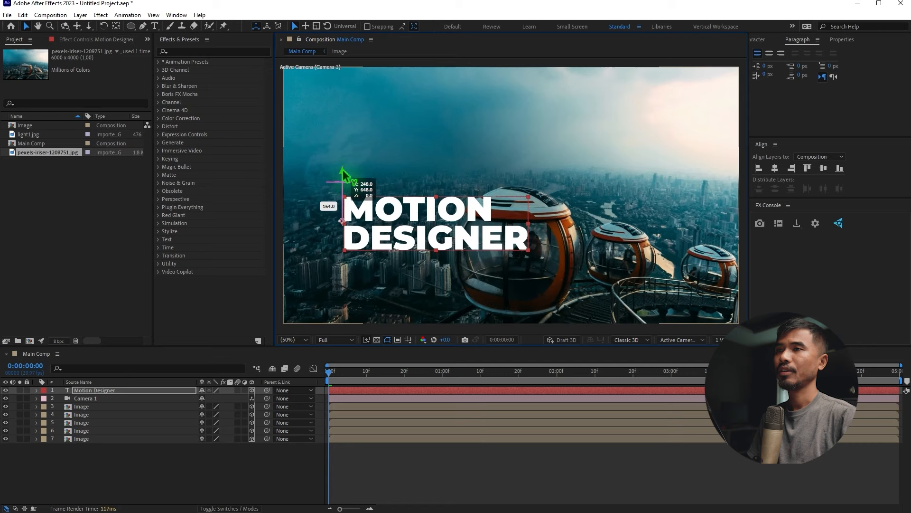
- Show the composition in two views and push the Motion Designer text back in depth, behind the Image layer with the oval mask
{"action": "left_click", "coordinate": [726, 339]}
{"action": "left_click", "coordinate": [726, 359]}
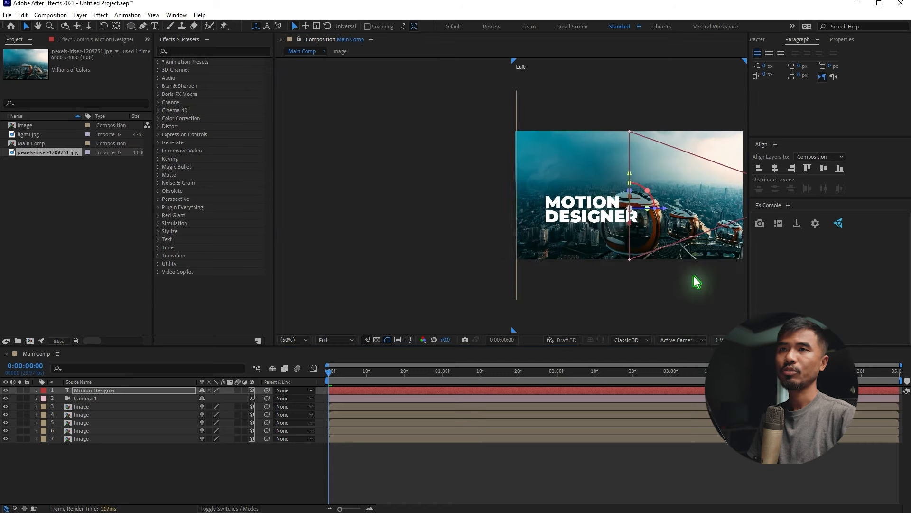
{"action": "scroll", "coordinate": [694, 239], "scroll_direction": "down", "scroll_amount": 2}
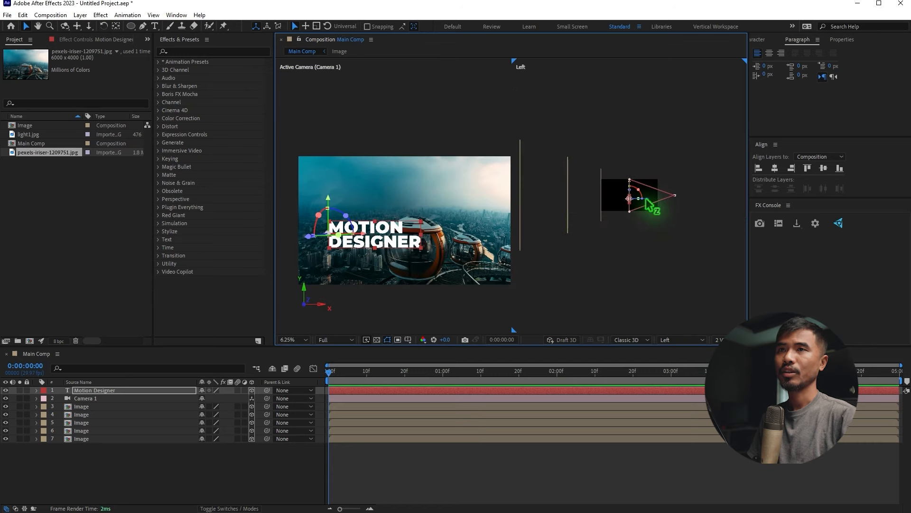
{"action": "left_click_drag", "start_coordinate": [645, 204], "coordinate": [605, 202]}
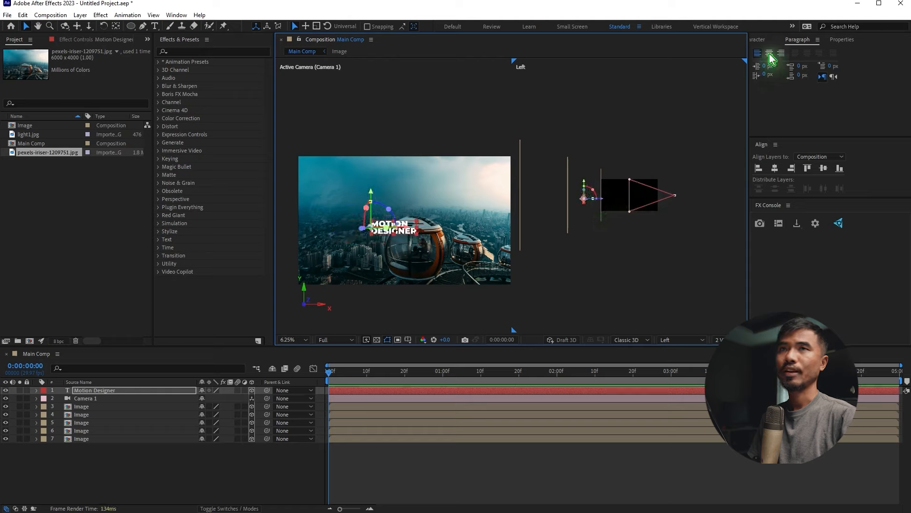
- Enlarge the Motion Designer text to 200 px with 164 px leading and move it further left and lower over the city
{"action": "left_click", "coordinate": [758, 39]}
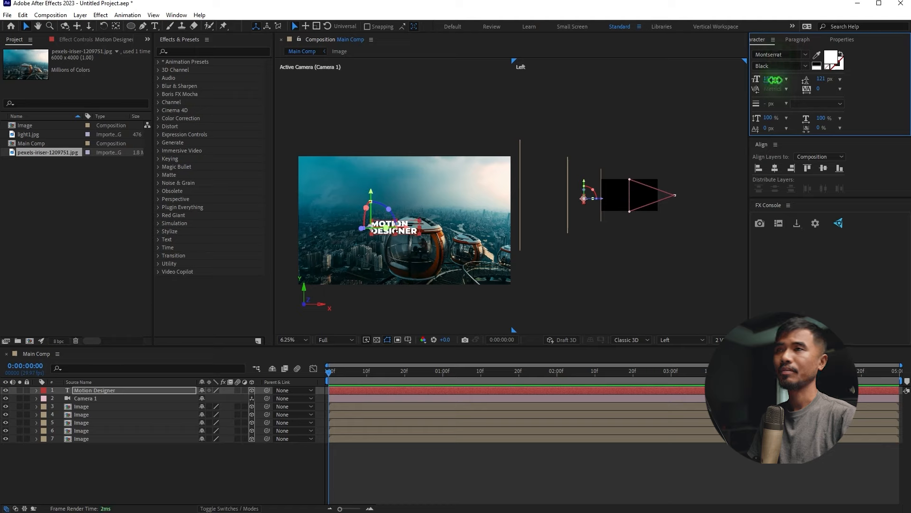
{"action": "left_click_drag", "start_coordinate": [773, 80], "coordinate": [783, 81]}
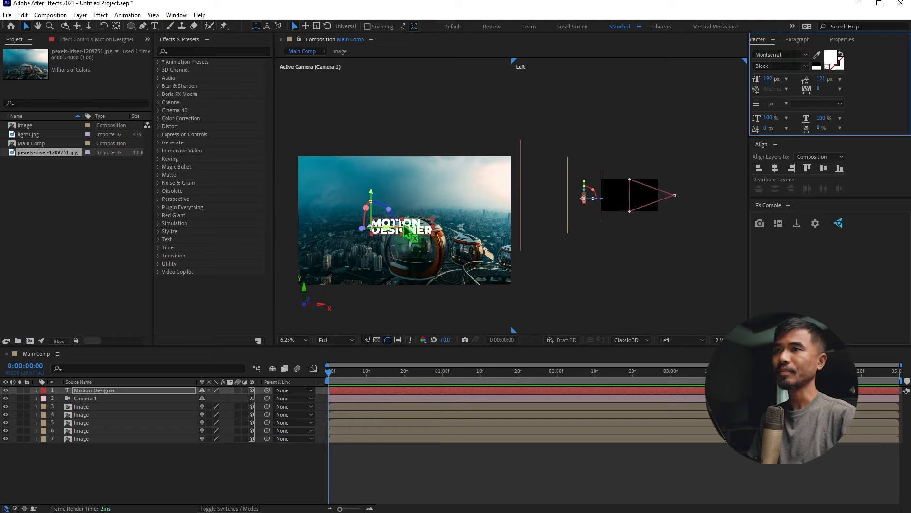
{"action": "left_click_drag", "start_coordinate": [407, 231], "coordinate": [367, 232]}
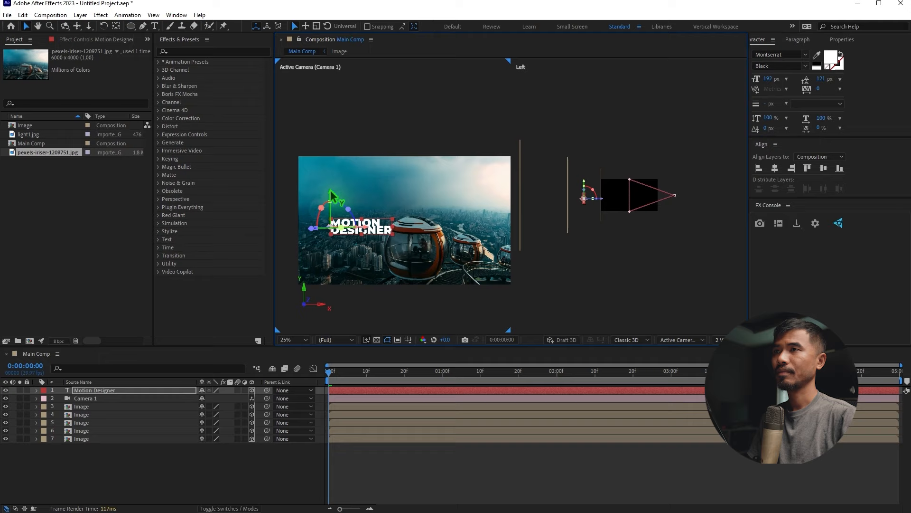
{"action": "left_click_drag", "start_coordinate": [333, 194], "coordinate": [332, 209]}
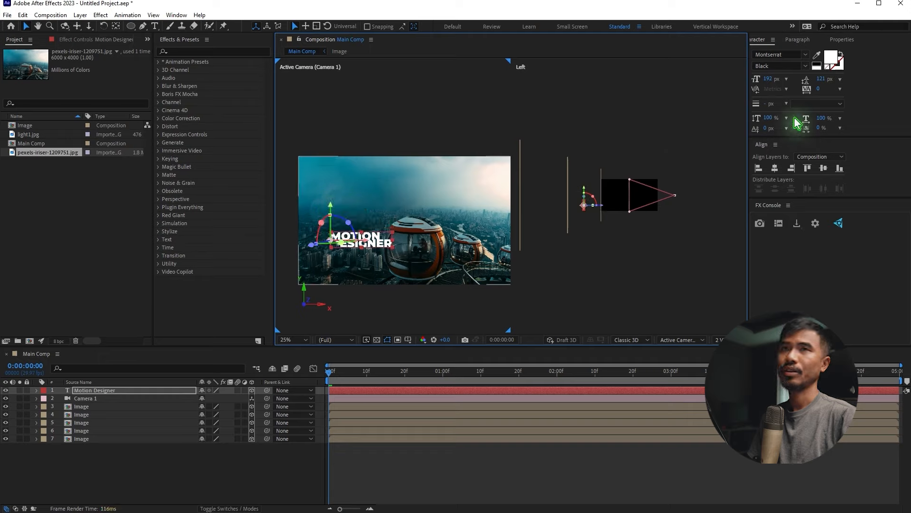
{"action": "left_click_drag", "start_coordinate": [768, 79], "coordinate": [823, 81]}
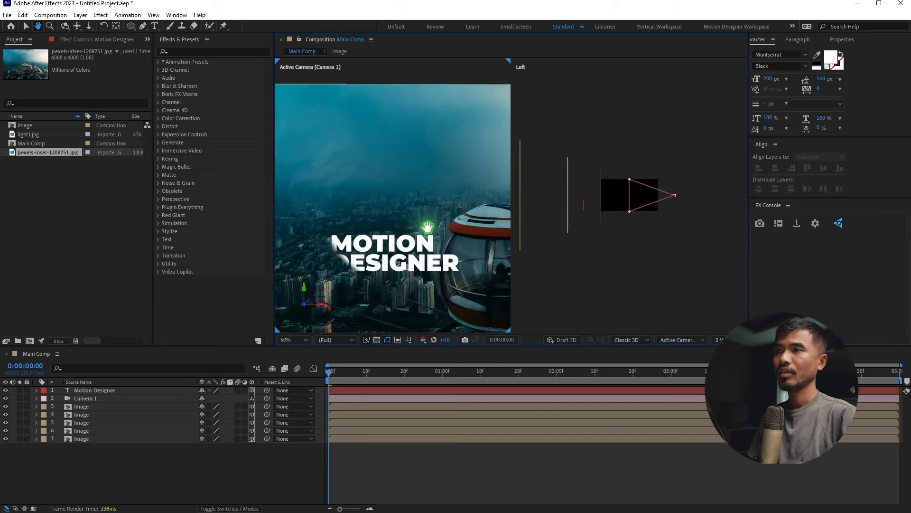
- Check the oval mask of the Image layer in front of the text, and reposition the text higher, clear of the mask edge
{"action": "left_click_drag", "start_coordinate": [427, 226], "coordinate": [450, 213]}
{"action": "key", "text": "v"}
{"action": "left_click", "coordinate": [601, 179]}
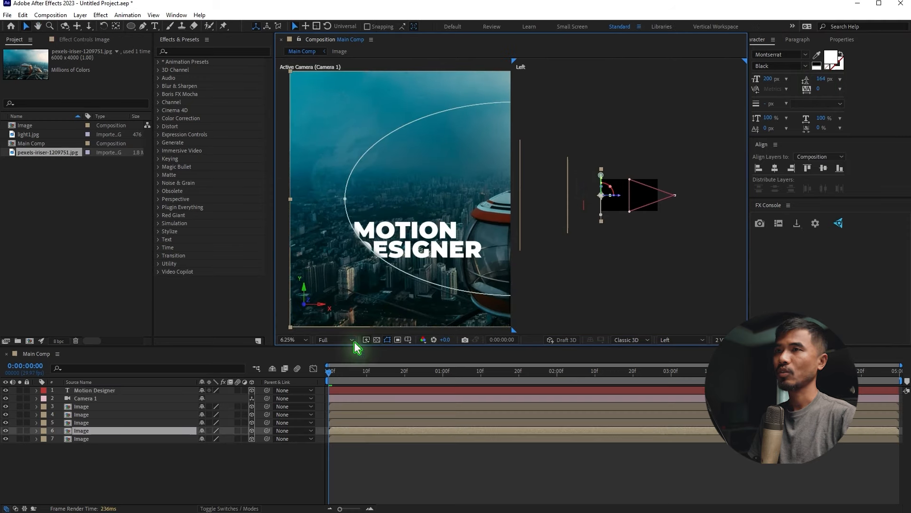
{"action": "left_click", "coordinate": [577, 197]}
{"action": "left_click_drag", "start_coordinate": [584, 187], "coordinate": [588, 186]}
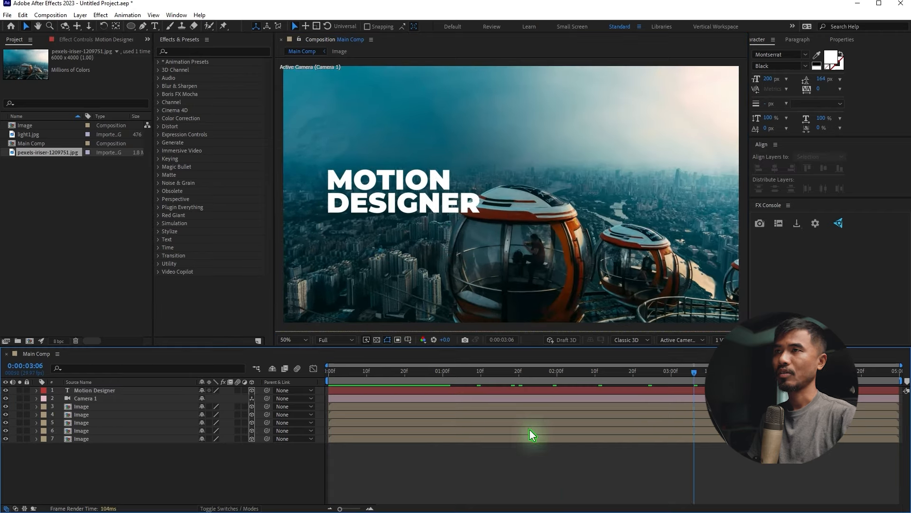
- Return to the first frame and select the Motion Designer text layer
{"action": "key", "text": "Home"}
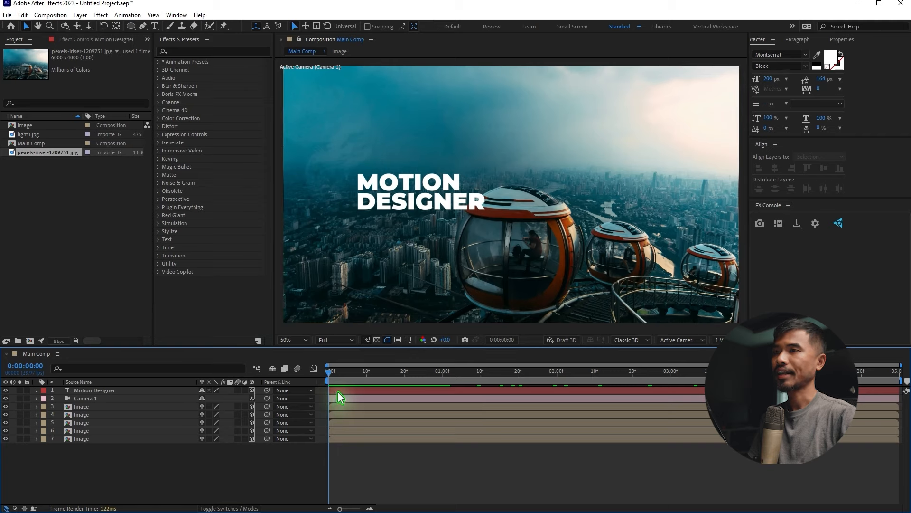
{"action": "left_click", "coordinate": [365, 391]}
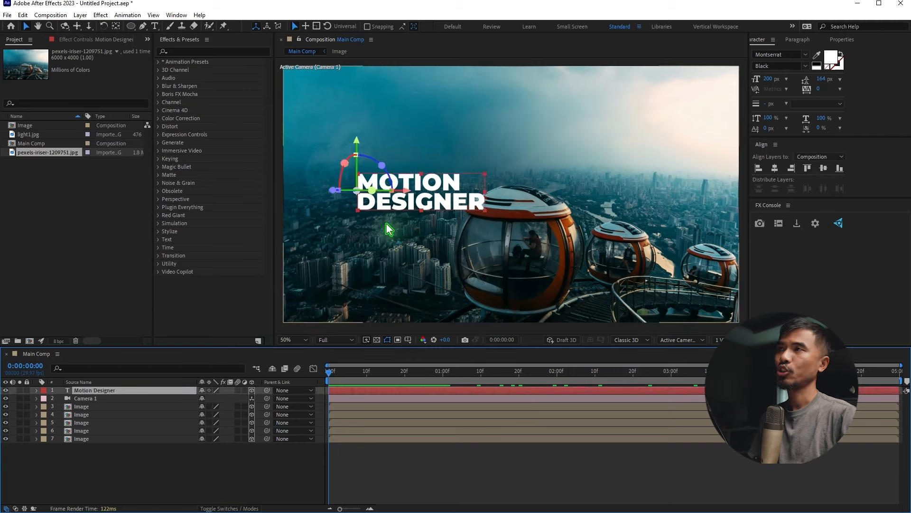